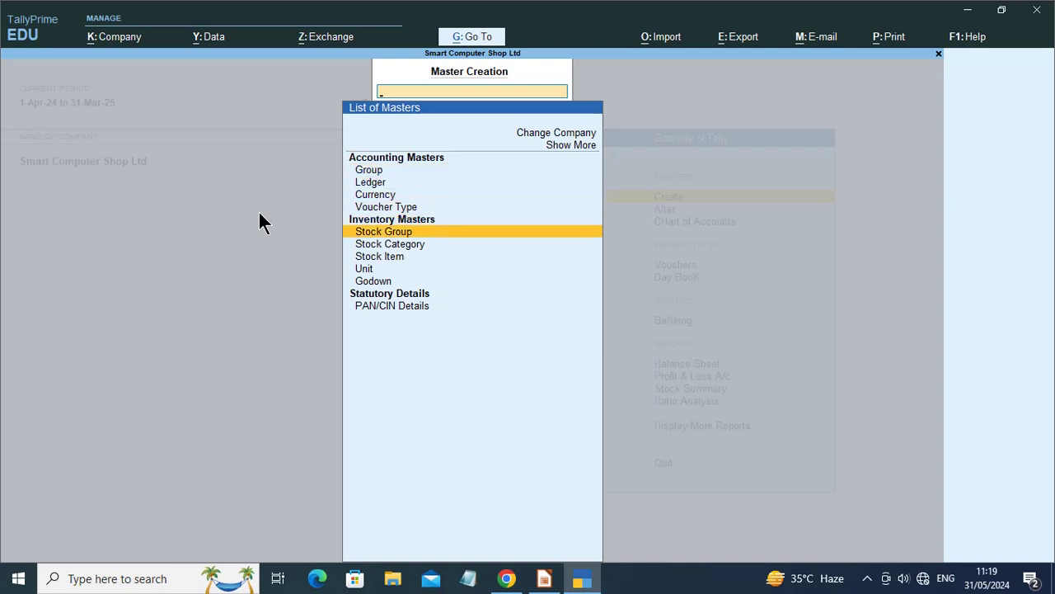
Start a new stock group and name it Electronick & Elactronick Items.
key(Return)
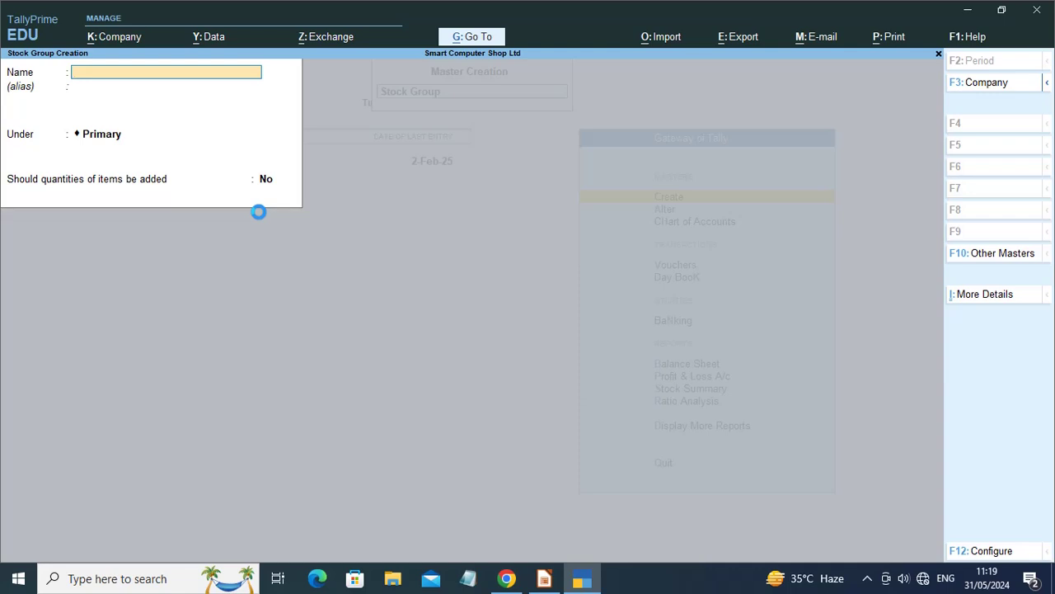
text(Electronivk)
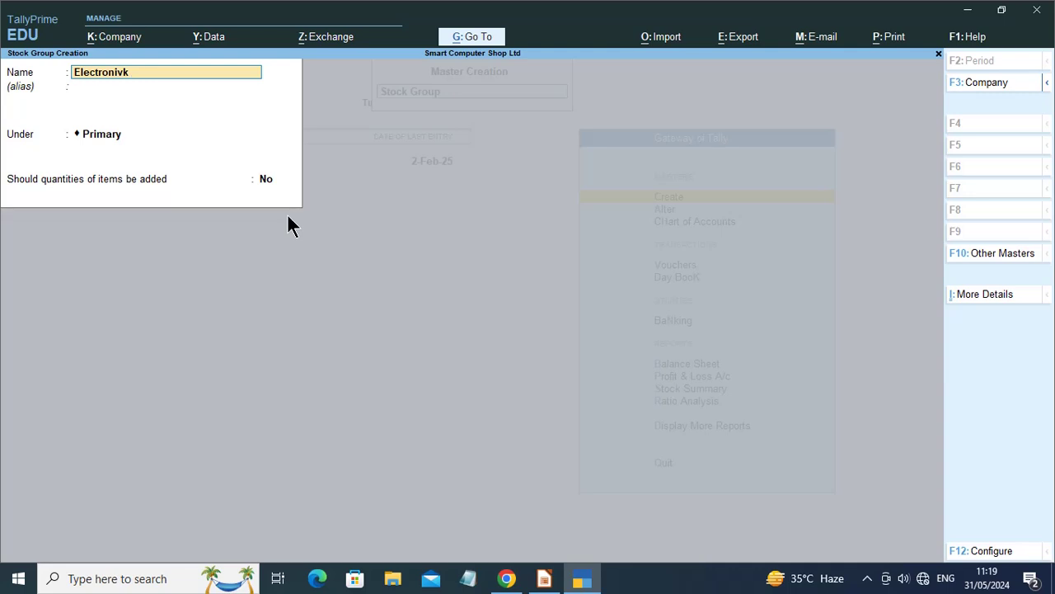
text( & e)
key(BackSpace)
key(BackSpace)
text(c)
text(k)
text(la)
text(ctron)
text(ick)
text( Items)
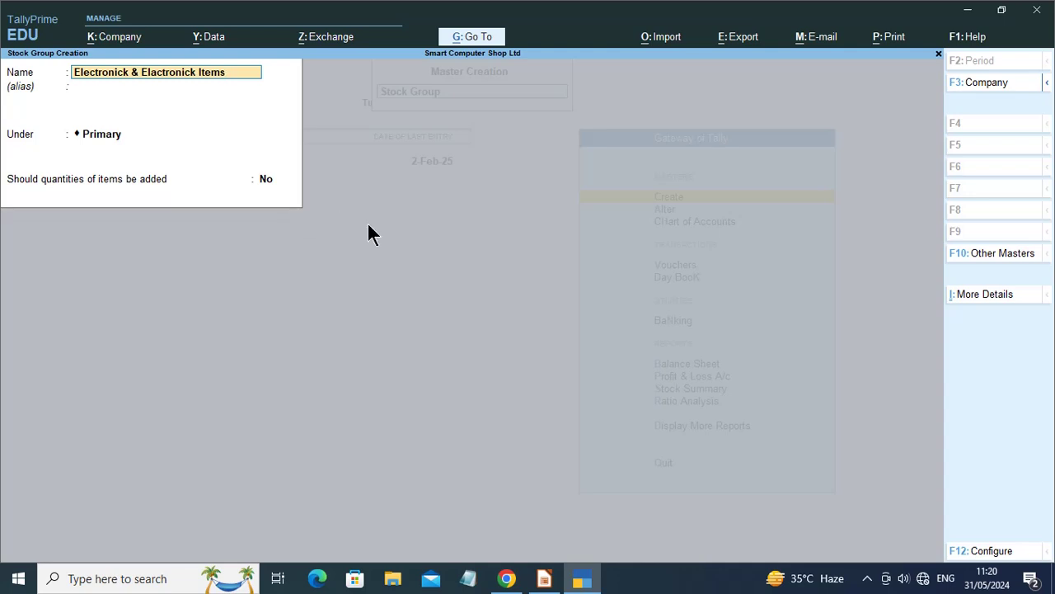
key(Return)
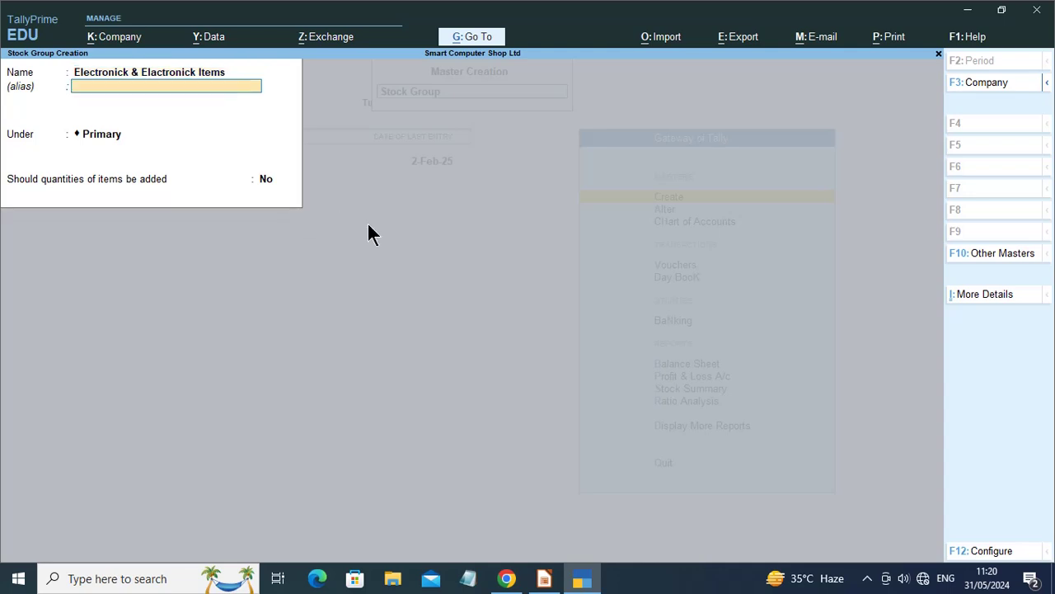
Keep the new stock group under Primary, set adding item quantities to Yes, and save it.
key(Return)
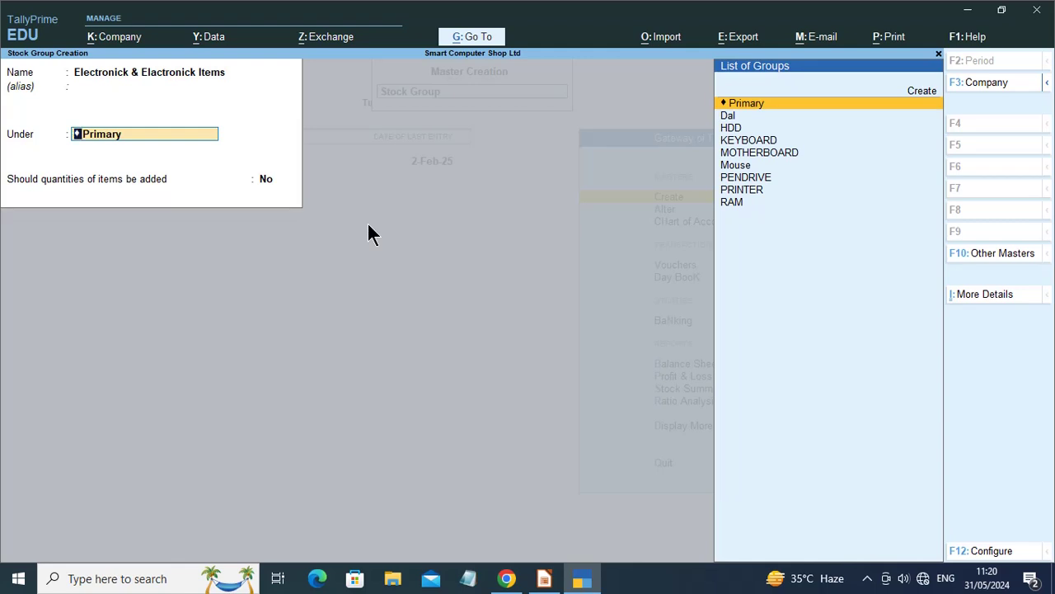
key(Return)
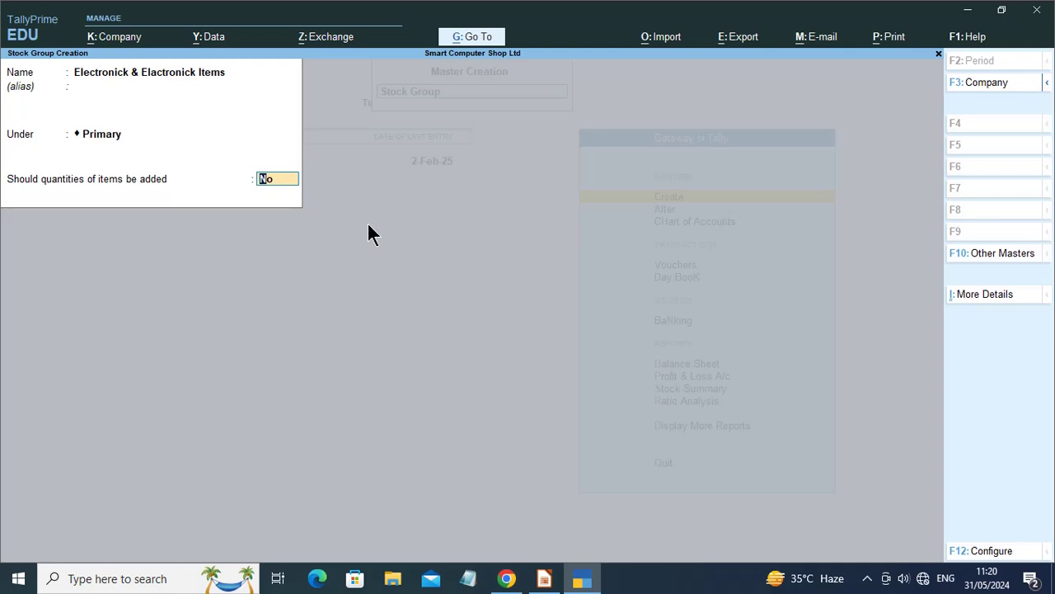
text(y)
key(Return)
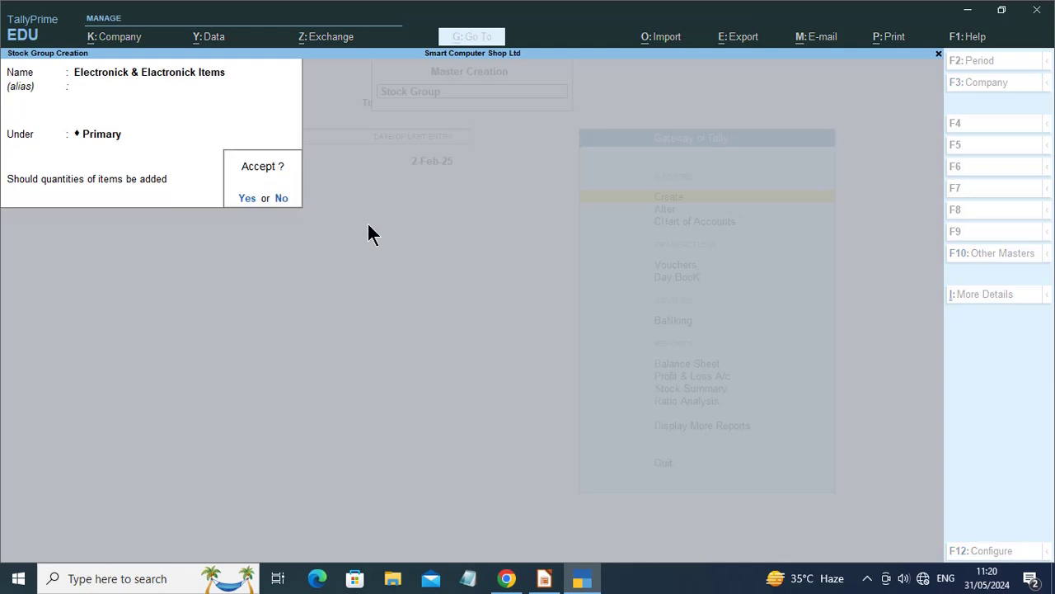
key(Return)
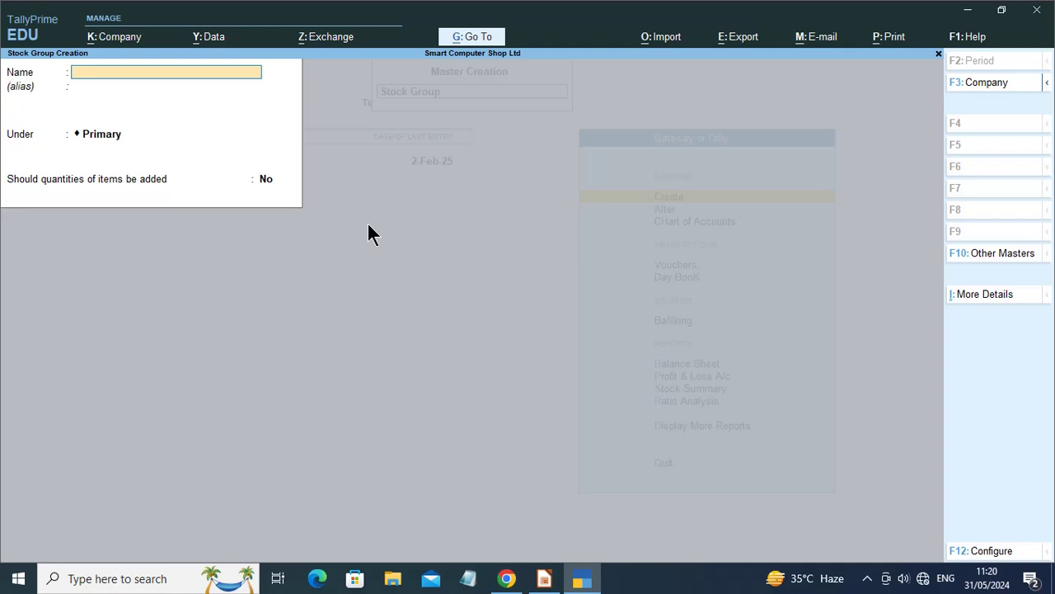
Name the next new stock group Mobile.
text(Mo)
text(vi)
text(le)
key(BackSpace)
key(BackSpace)
key(BackSpace)
text(bile)
key(Return)
Place the Mobile group under Electronick & Elactronick Items with item quantities added set to Yes, and save it.
key(Return)
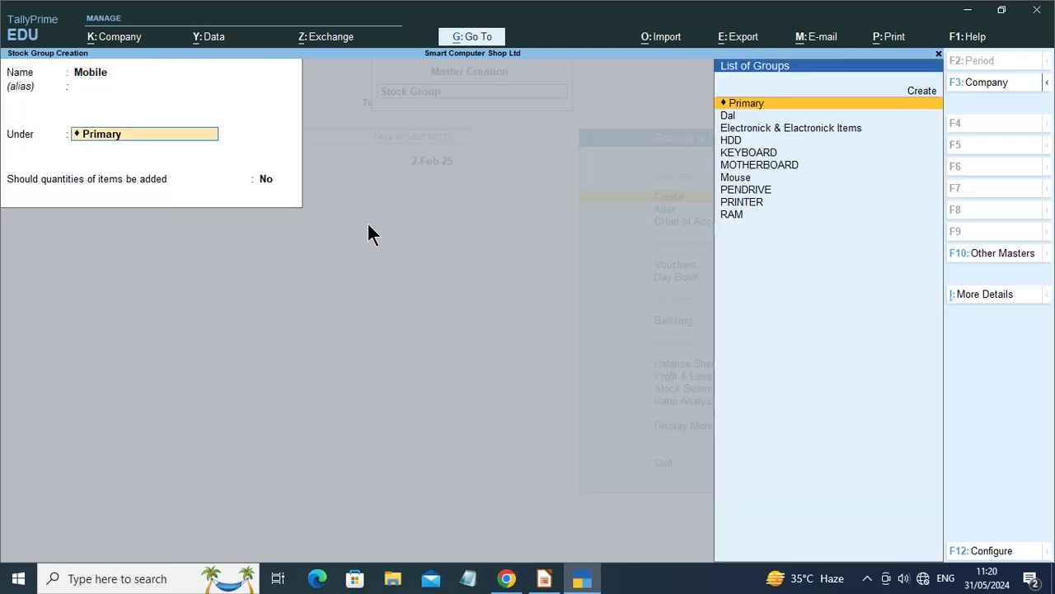
key(Down)
key(Down)
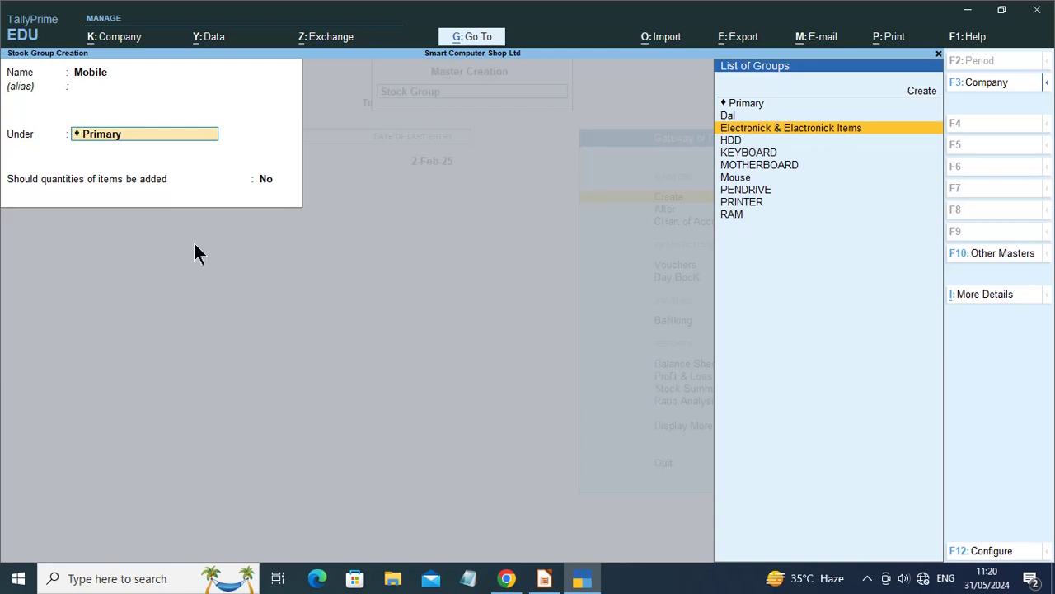
key(Return)
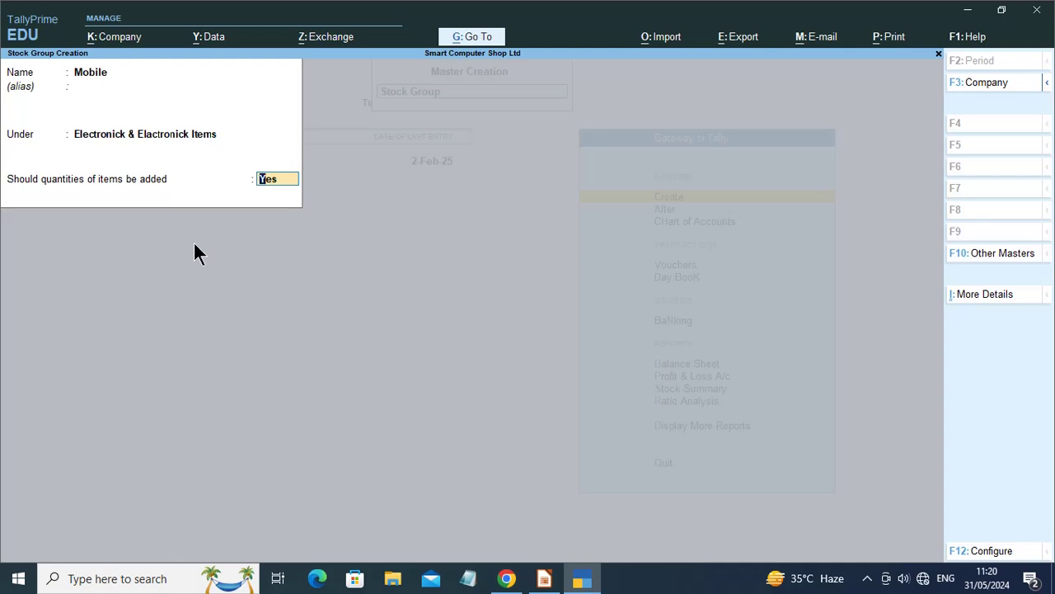
key(Return)
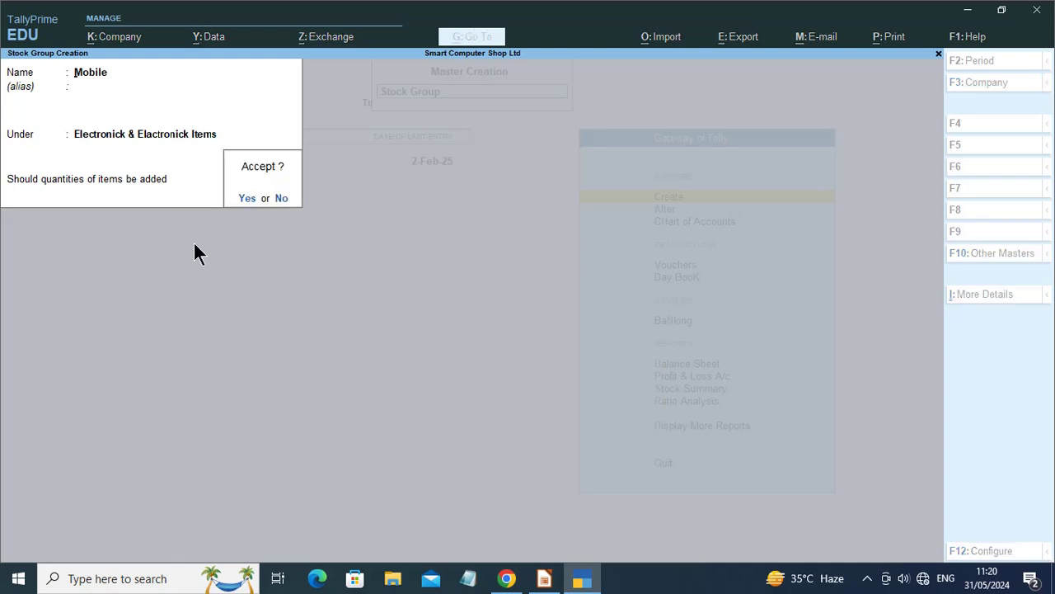
key(Return)
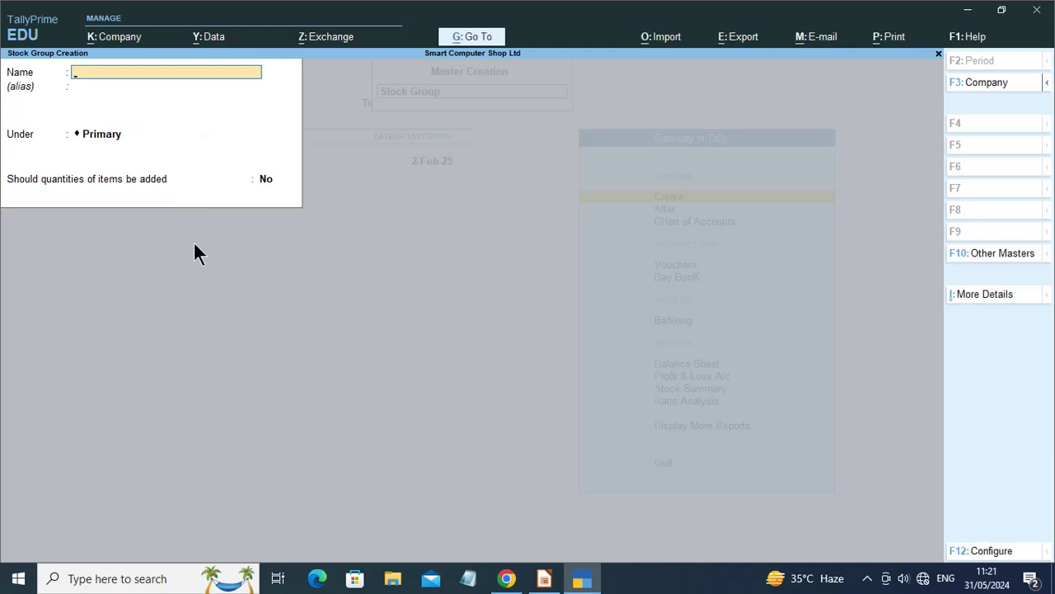
Create a stock group named T.V. under Electronick & Elactronick Items, with item quantities added set to Yes.
text(T.V.)
key(Return)
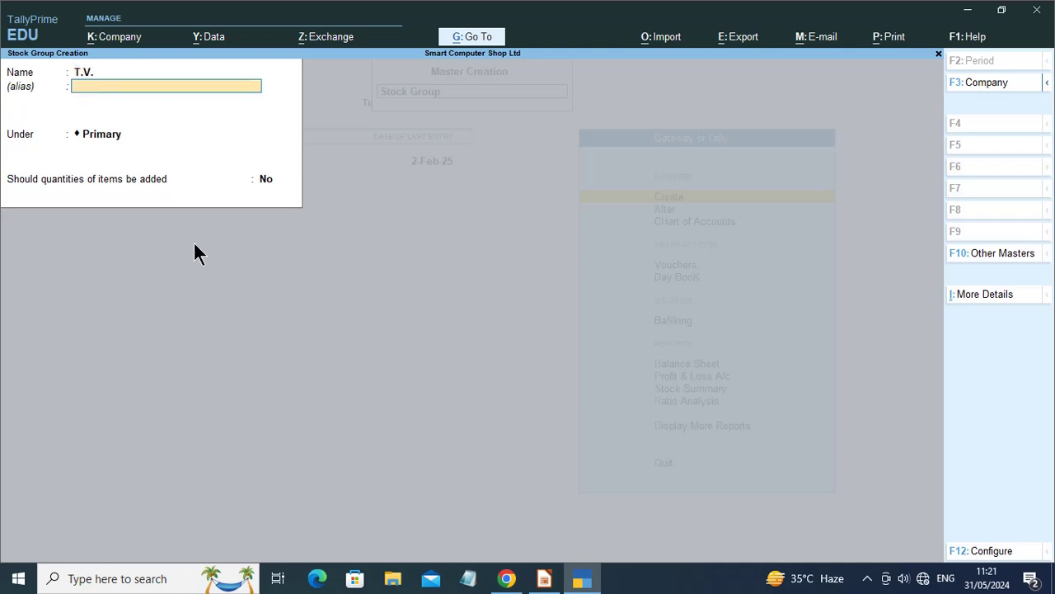
key(Return)
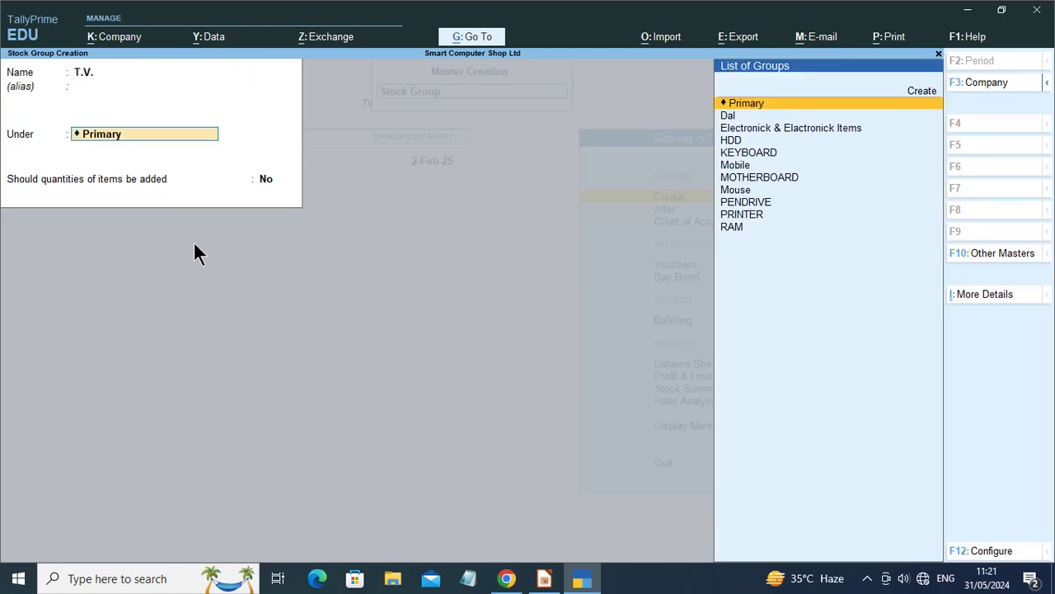
key(Down)
key(Down)
key(Down)
key(Up)
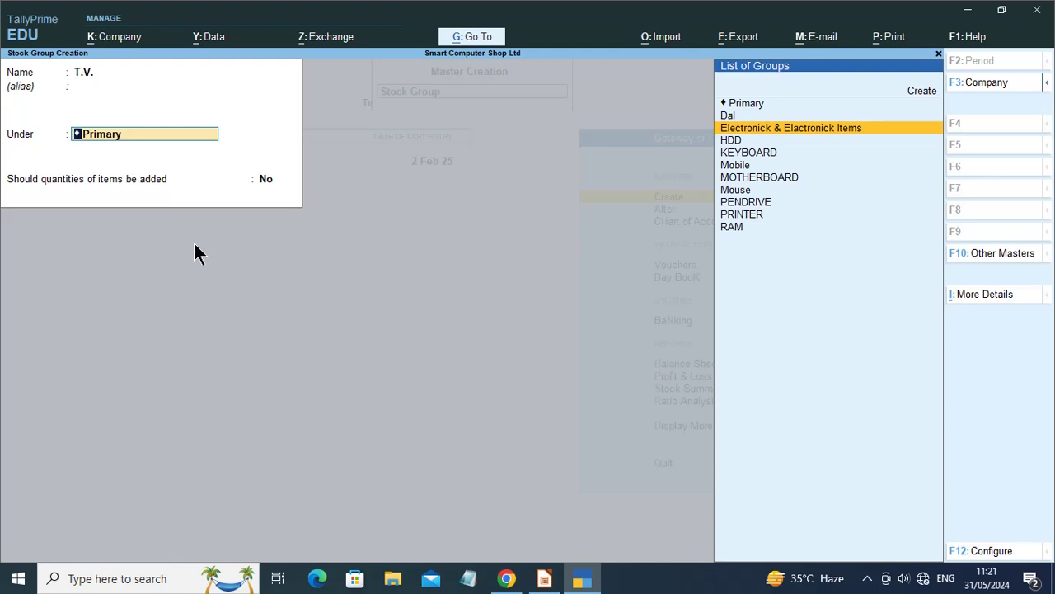
key(Return)
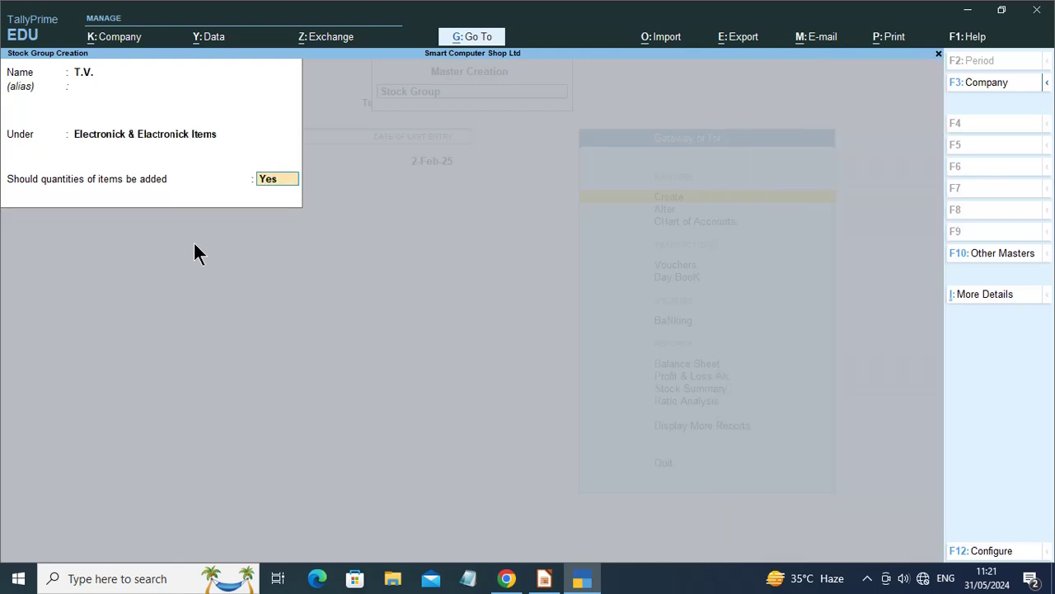
key(Return)
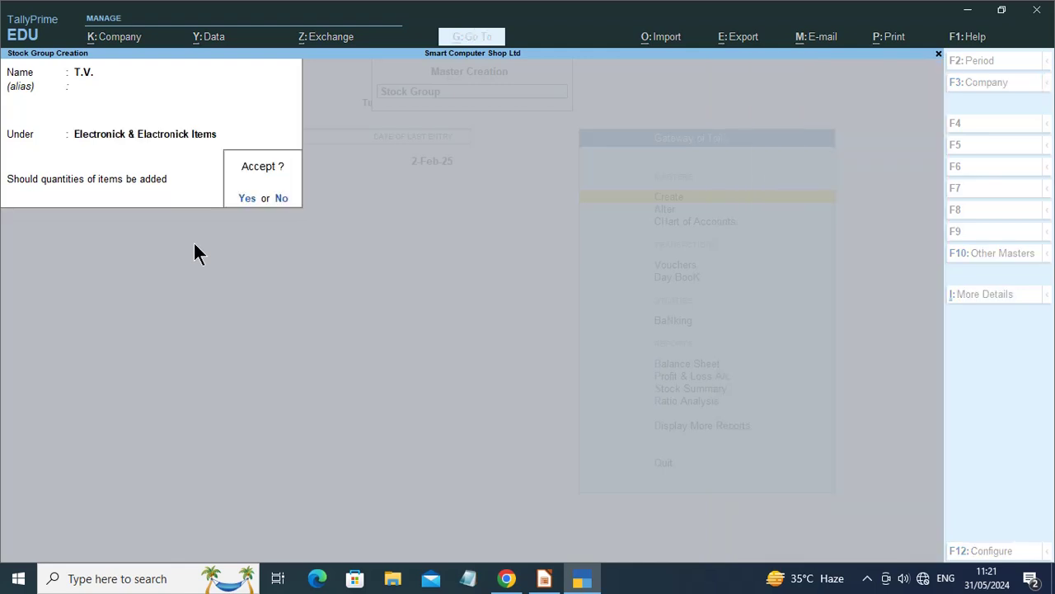
key(Return)
Try to name another new stock group Printer.
text(P)
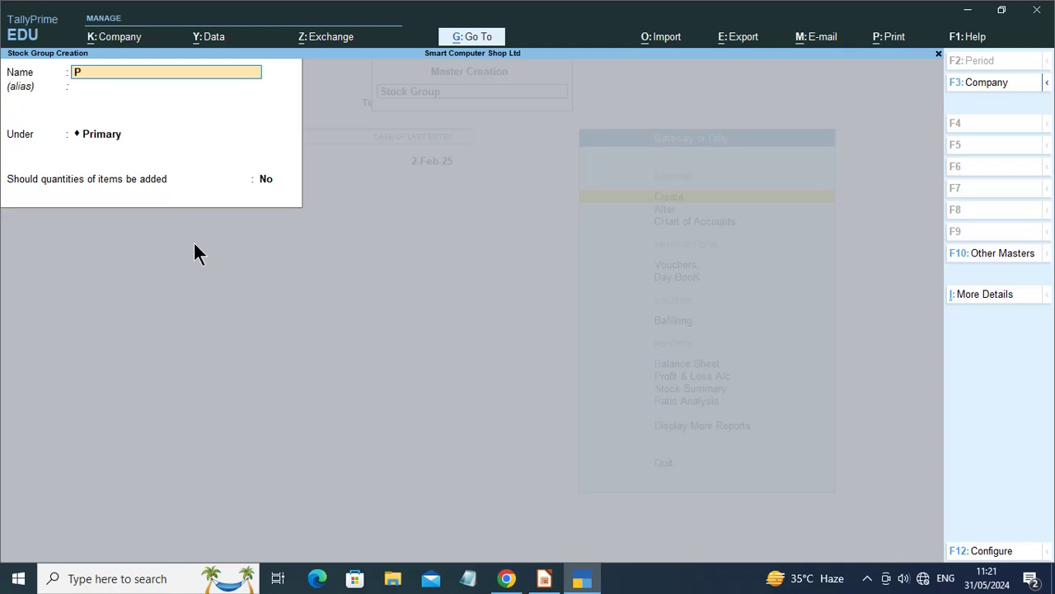
text(rinter)
key(Return)
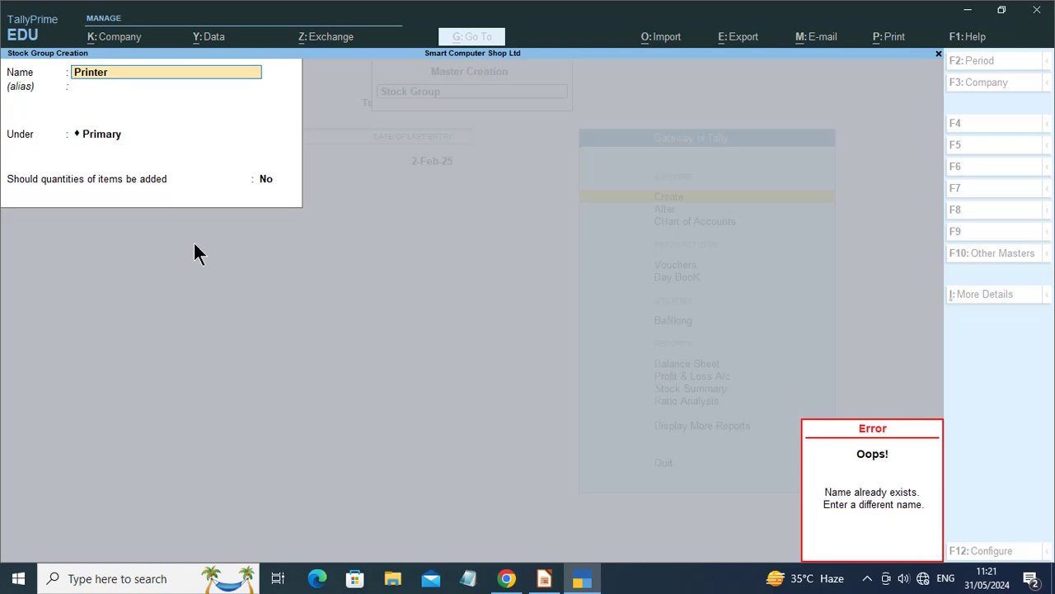
key(Escape)
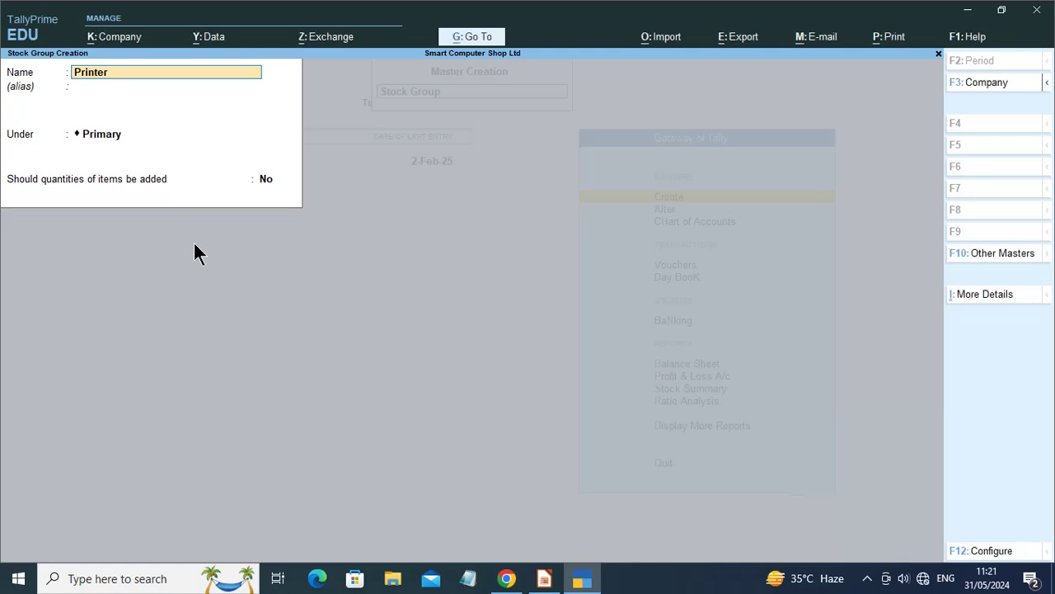
key(BackSpace)
Quit stock group creation and bring up the existing stock groups for alteration.
key(Escape)
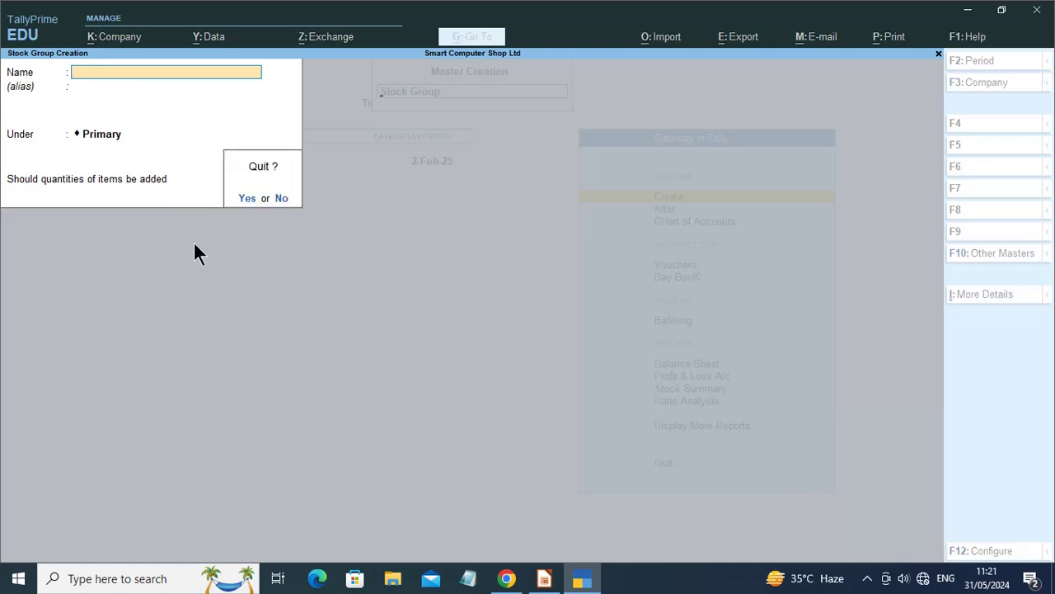
key(y)
key(Escape)
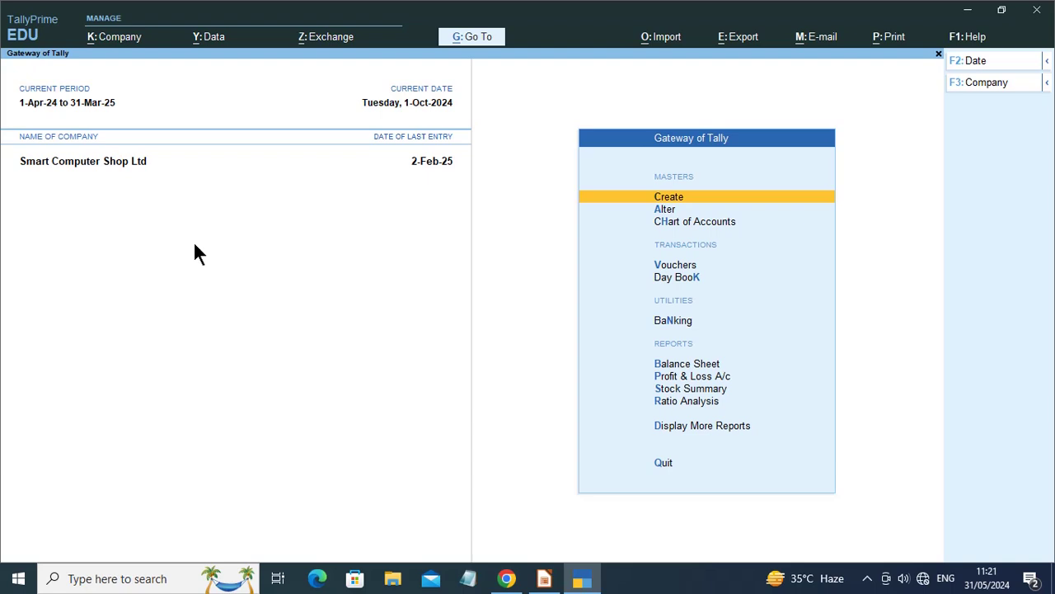
key(Down)
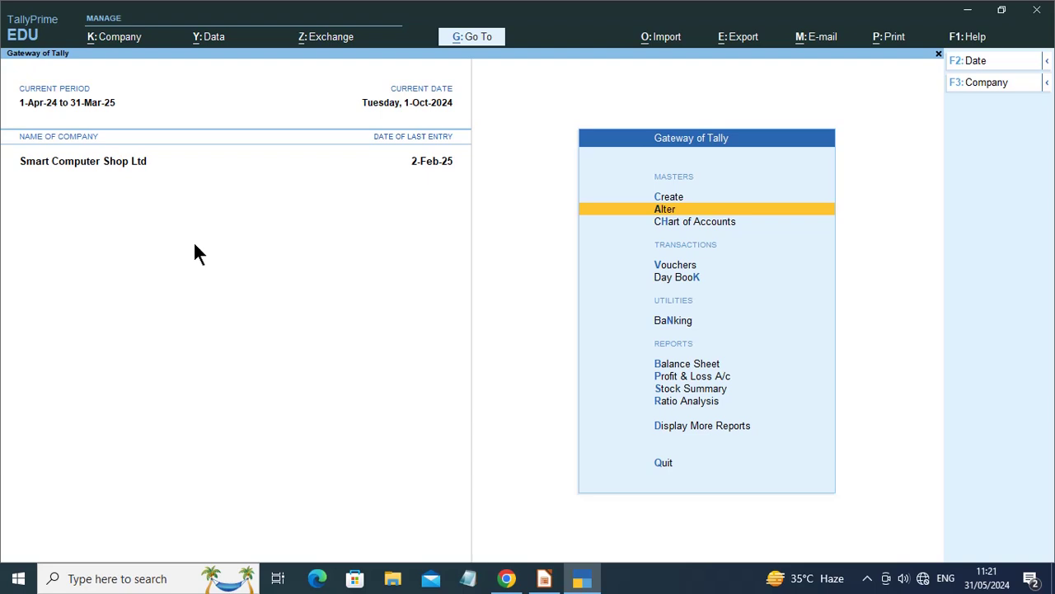
key(Return)
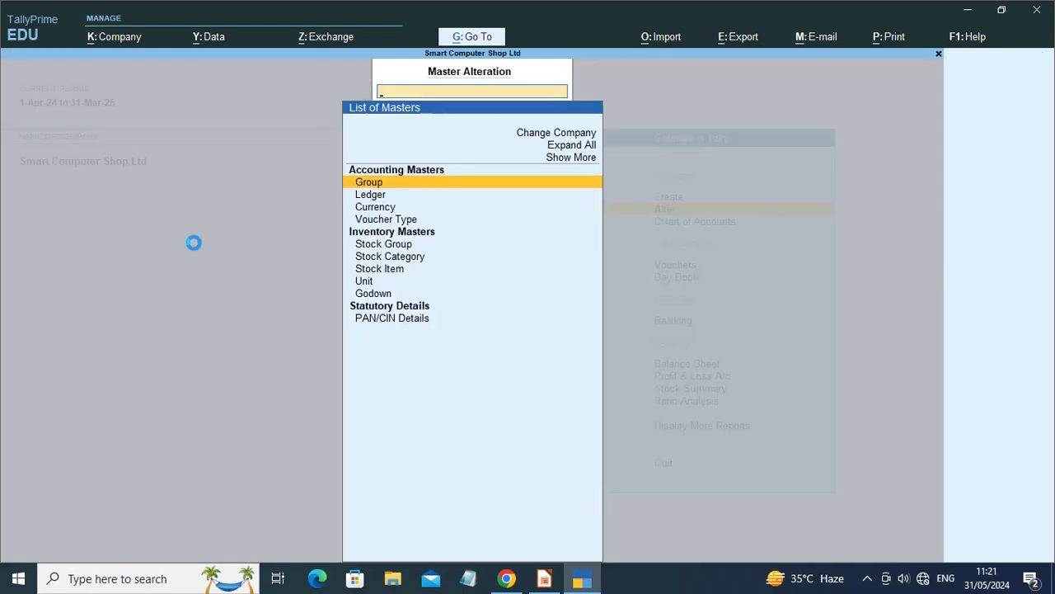
key(Down)
key(Down)
key(Down)
key(Down)
key(Down)
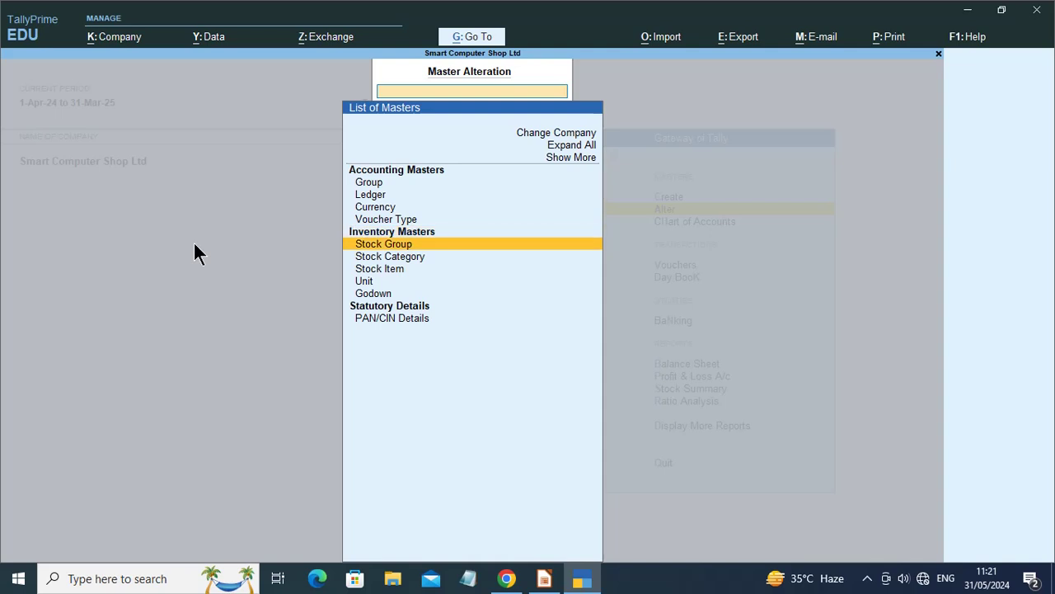
key(Return)
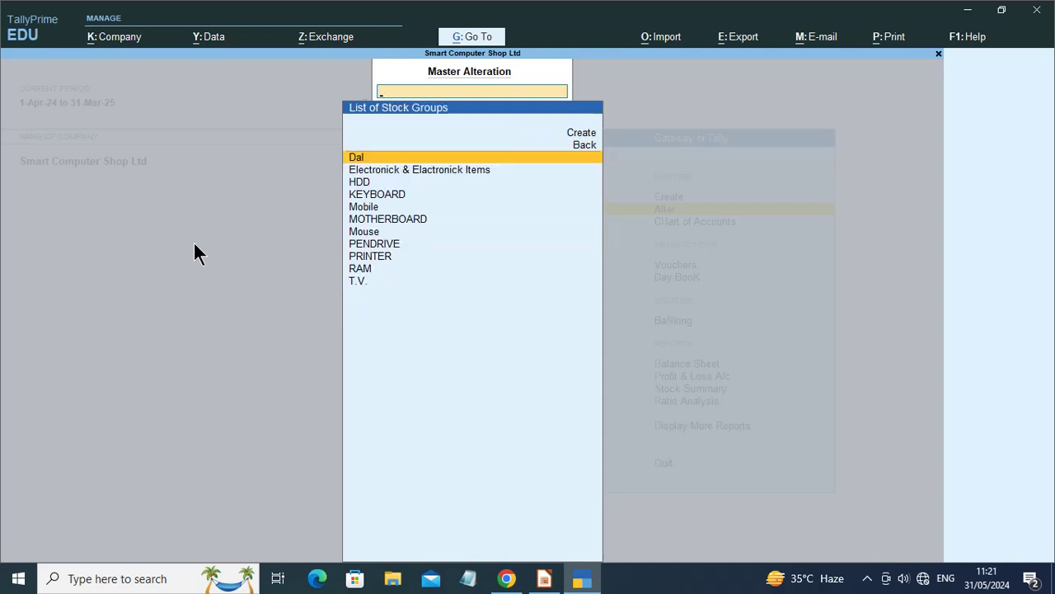
Open the existing PRINTER stock group for alteration.
key(Down)
key(Down)
key(Down)
key(Down)
key(Down)
key(Down)
key(Down)
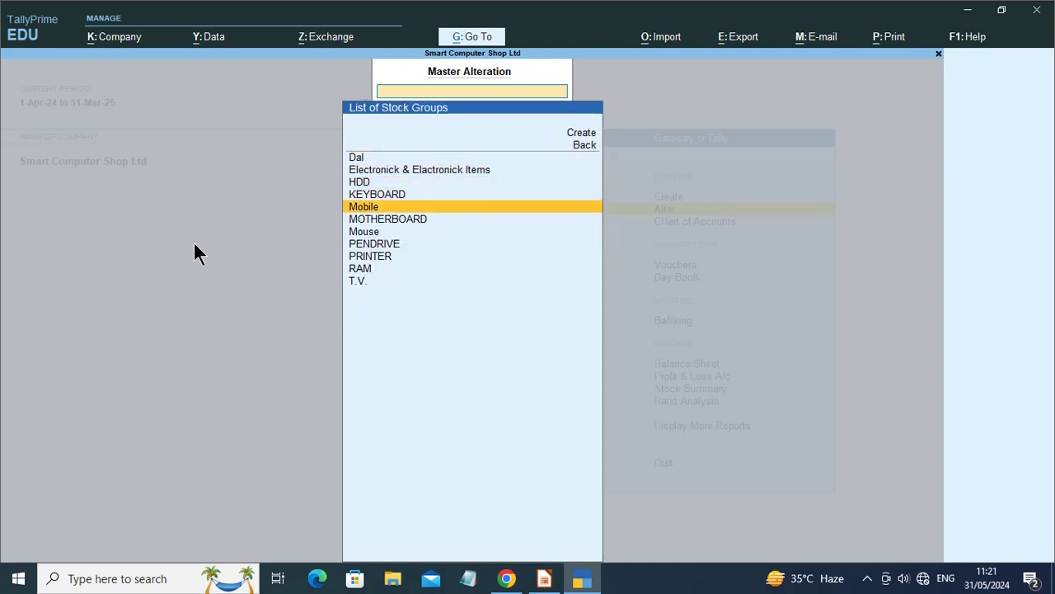
key(Down)
key(Return)
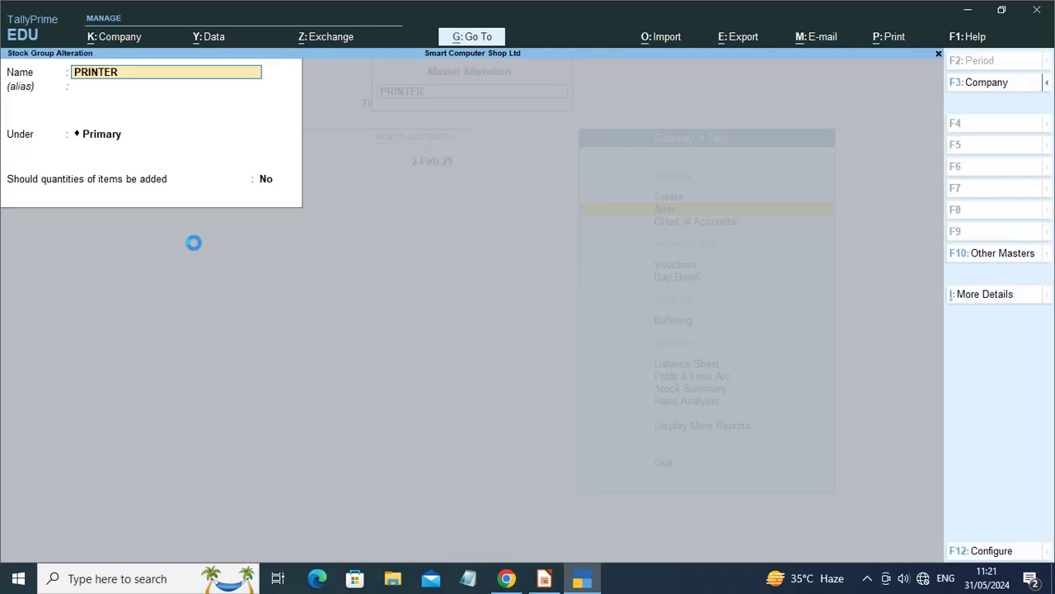
Move the PRINTER group under Electronick & Elactronick Items with item quantities added set to Yes, save it, and leave the stock group list.
key(Return)
key(Return)
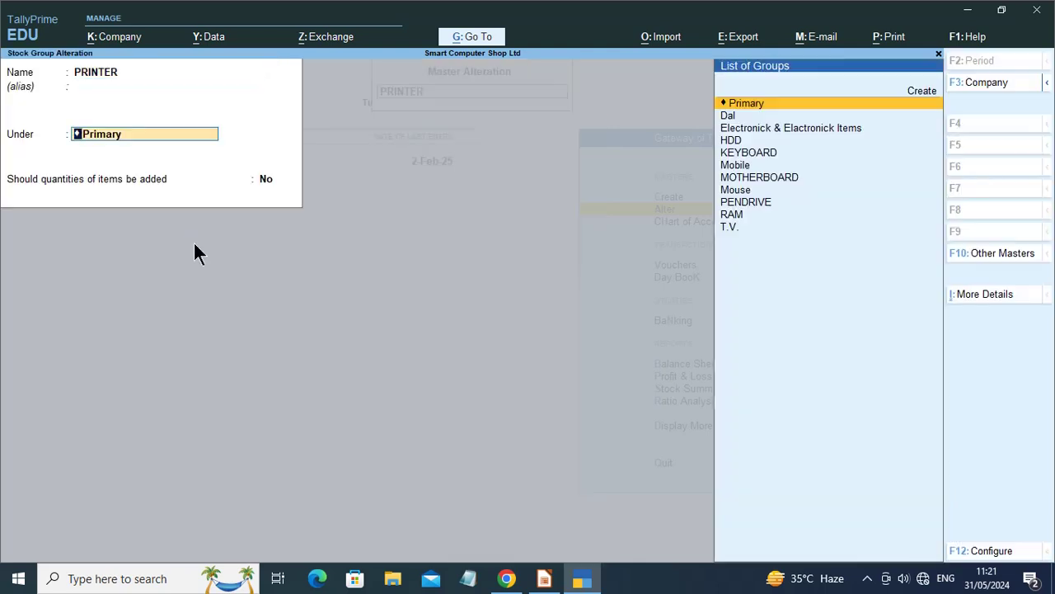
key(Down)
key(Down)
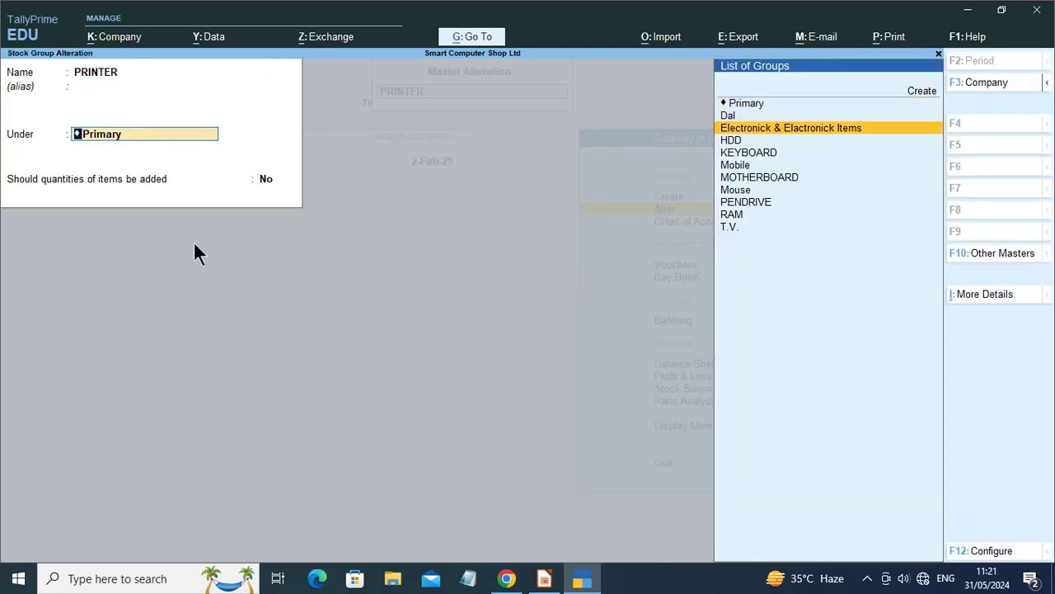
key(Return)
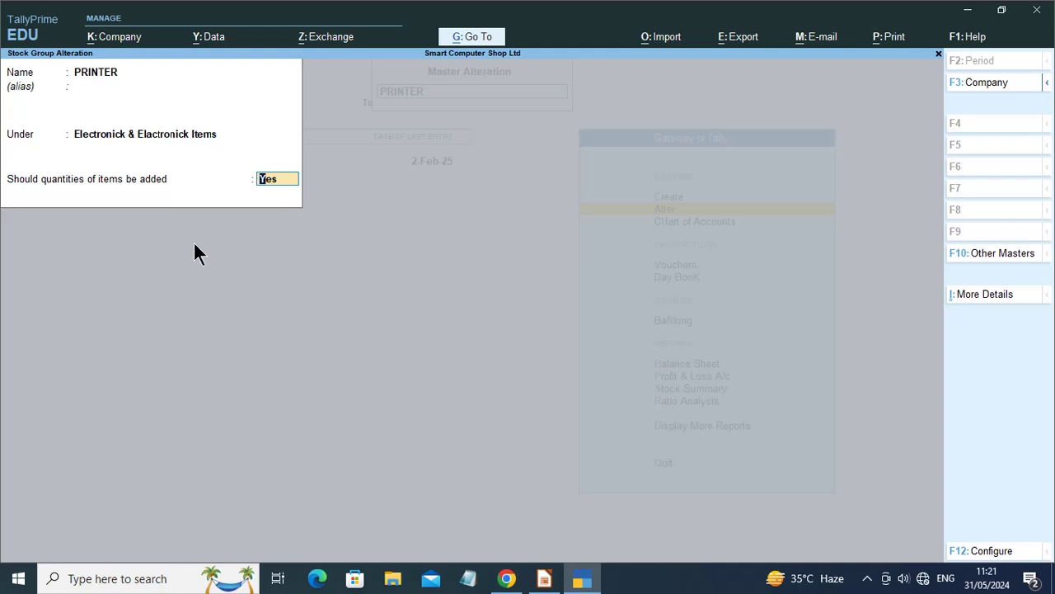
key(Return)
key(Return)
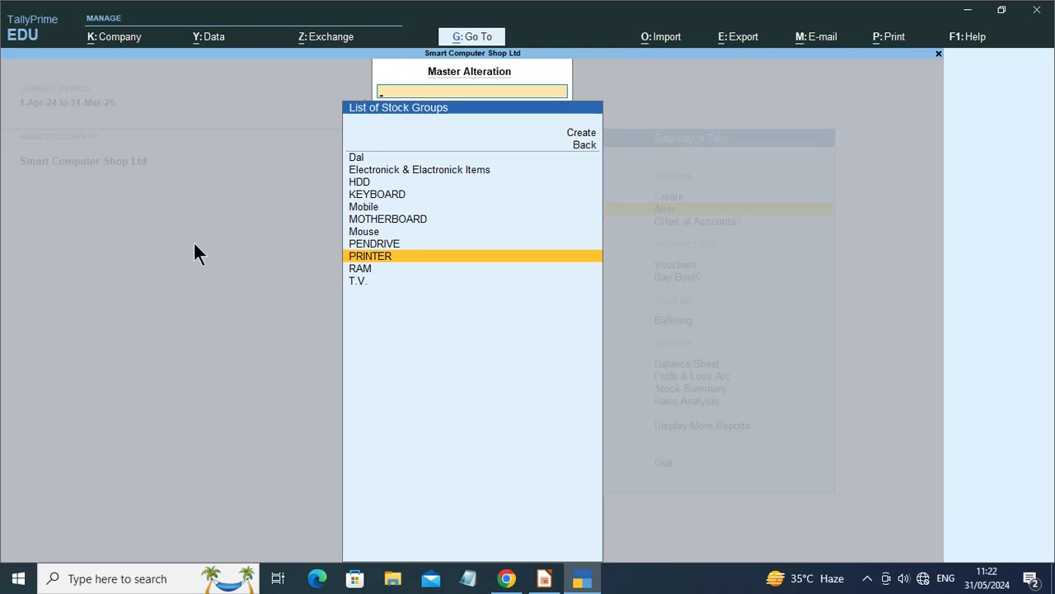
key(Escape)
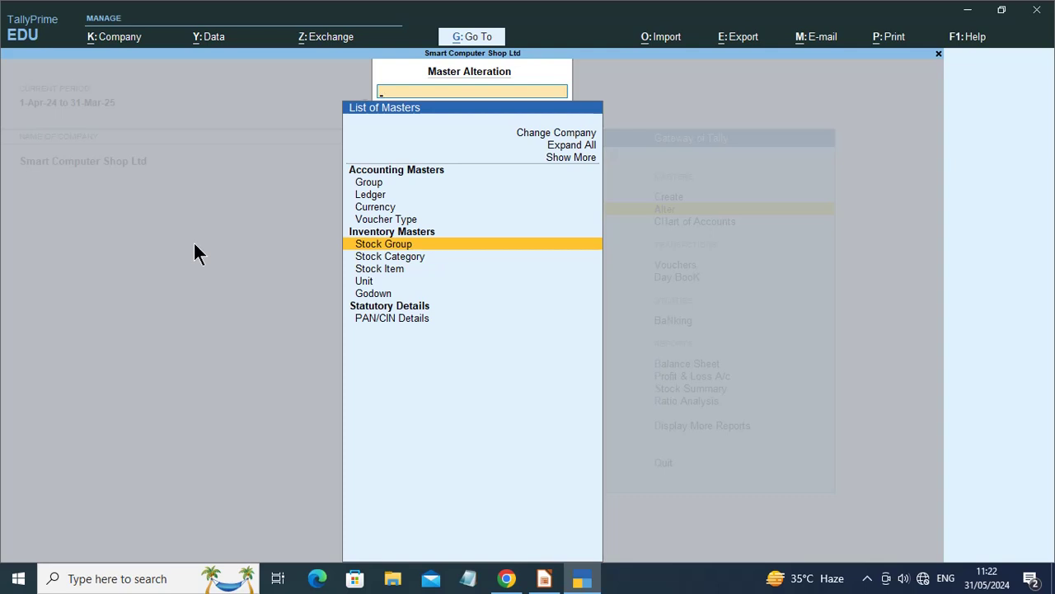
Switch to LibreOffice Impress to read the slide with the stock group instructions.
key(alt+Tab)
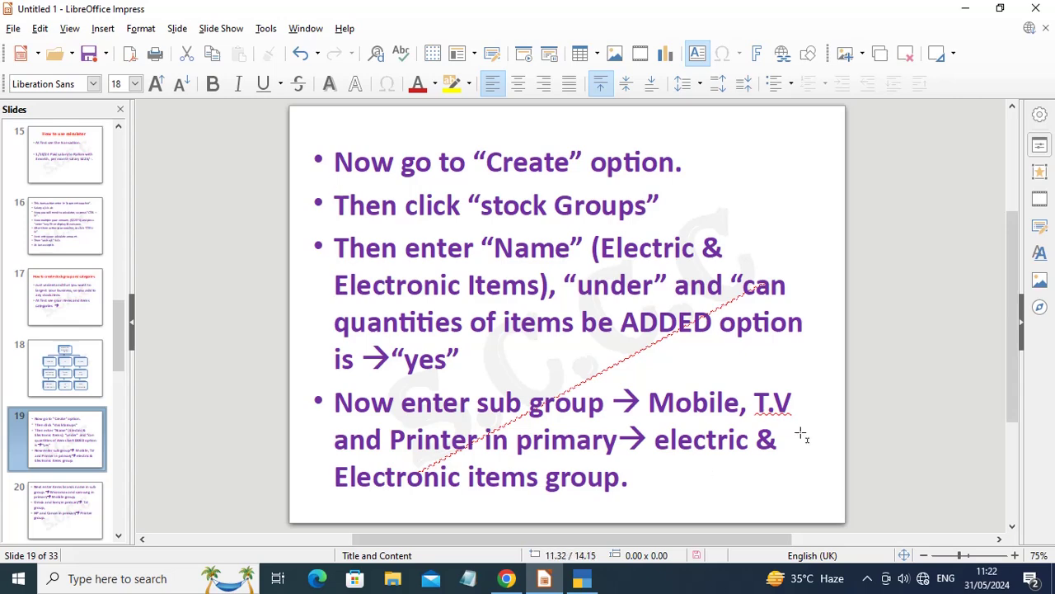
Read the slide on brand subgroups, switch back to TallyPrime, and open the creation form for a new stock group.
scroll(551, 492, down, 1)
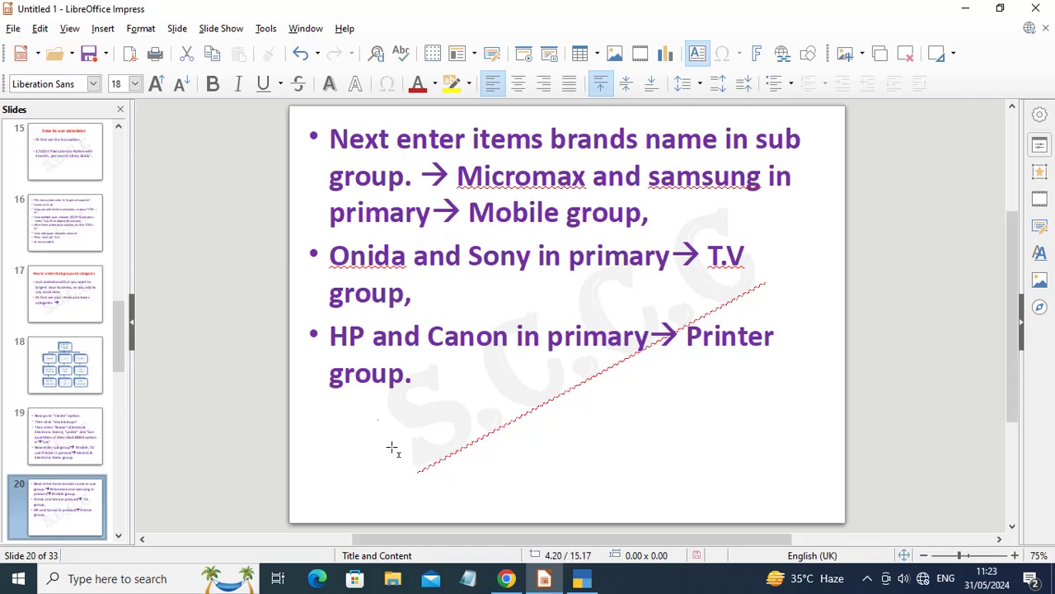
click(582, 578)
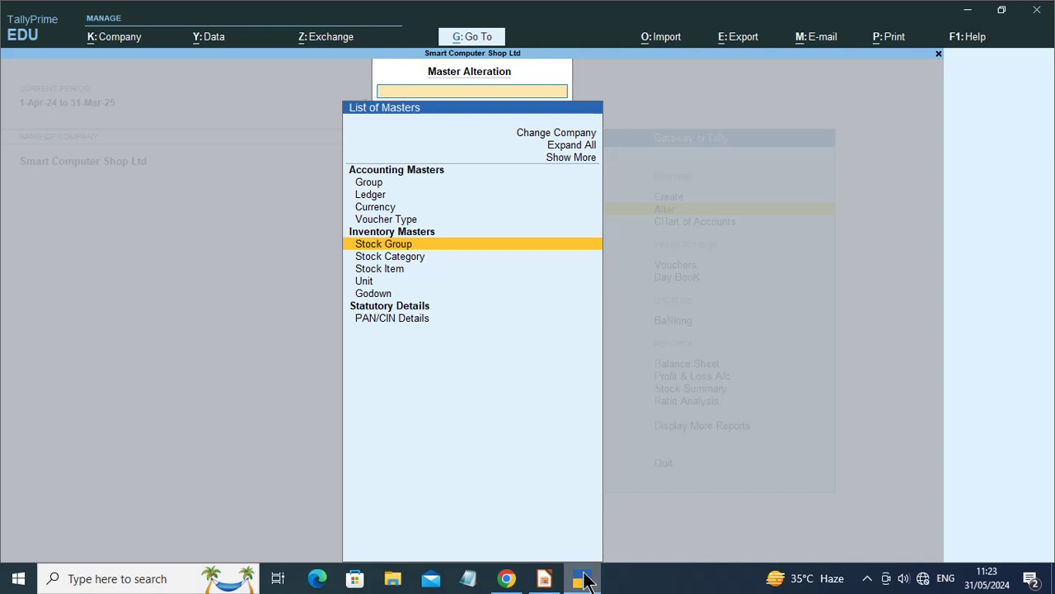
key(Escape)
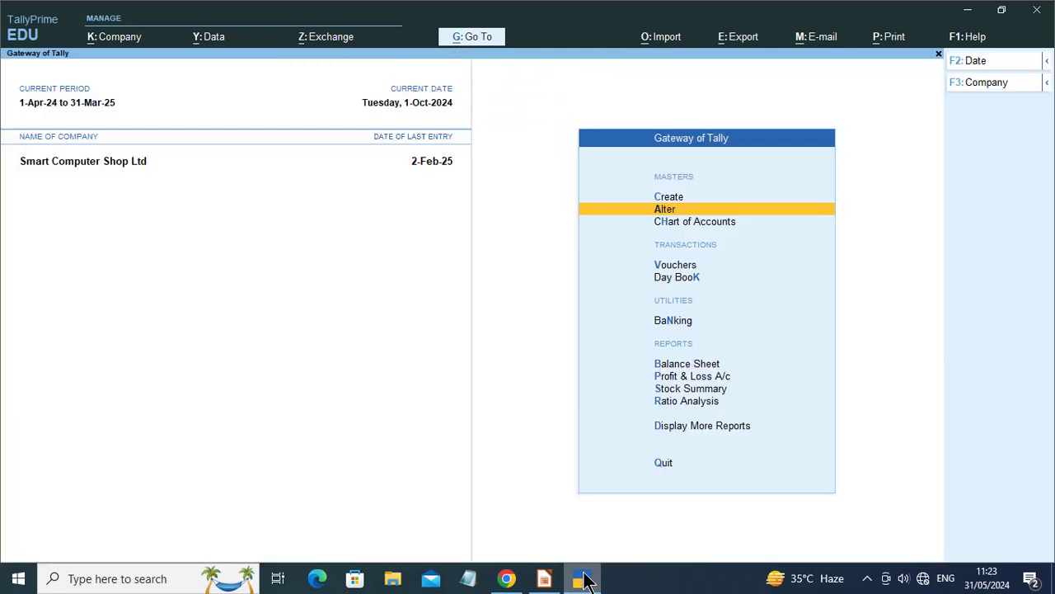
key(Up)
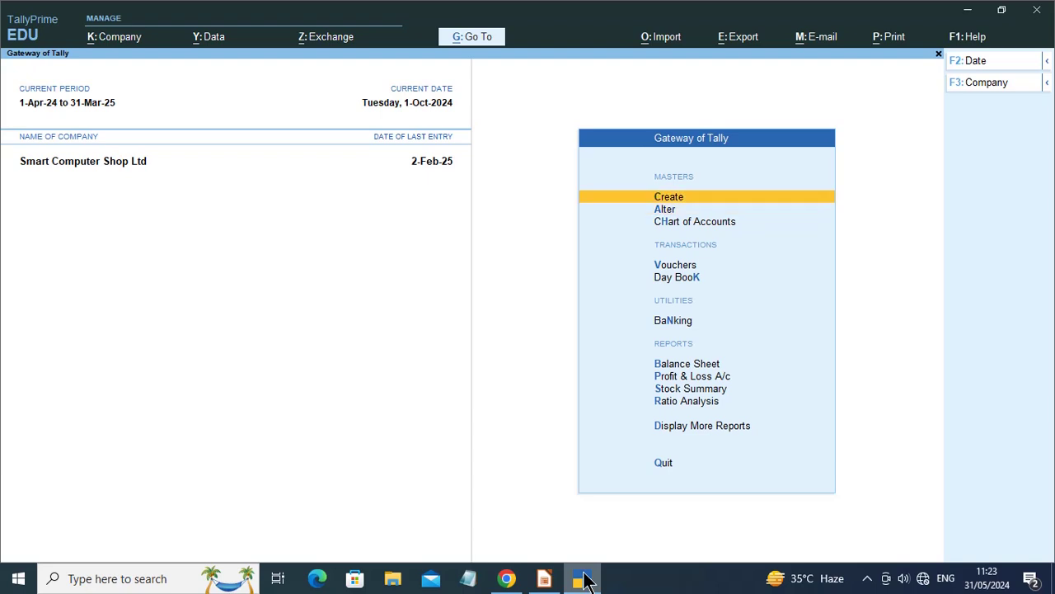
key(Return)
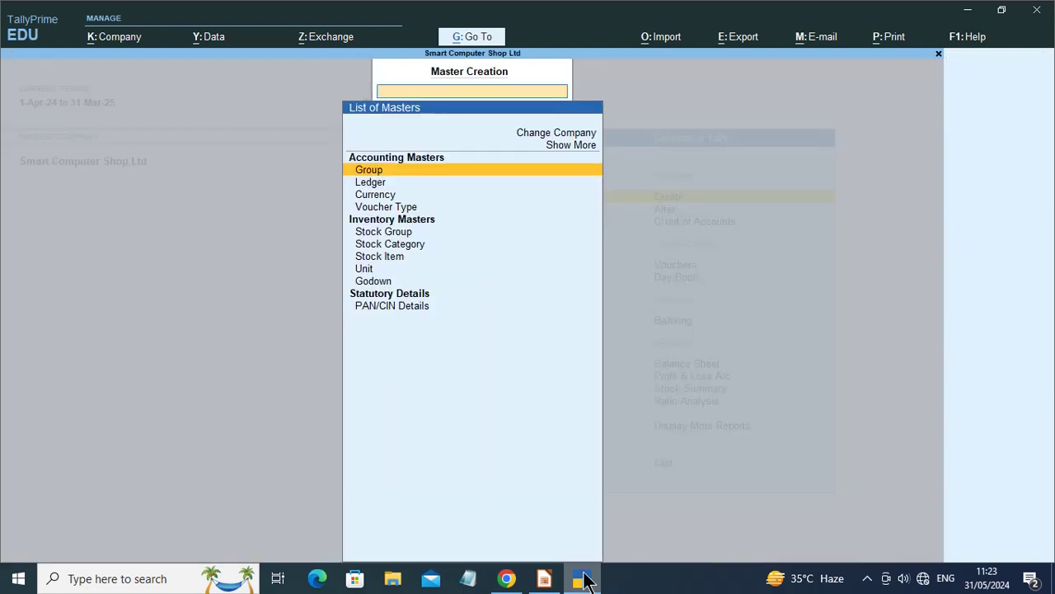
key(Down)
key(Down)
key(Down)
key(Down)
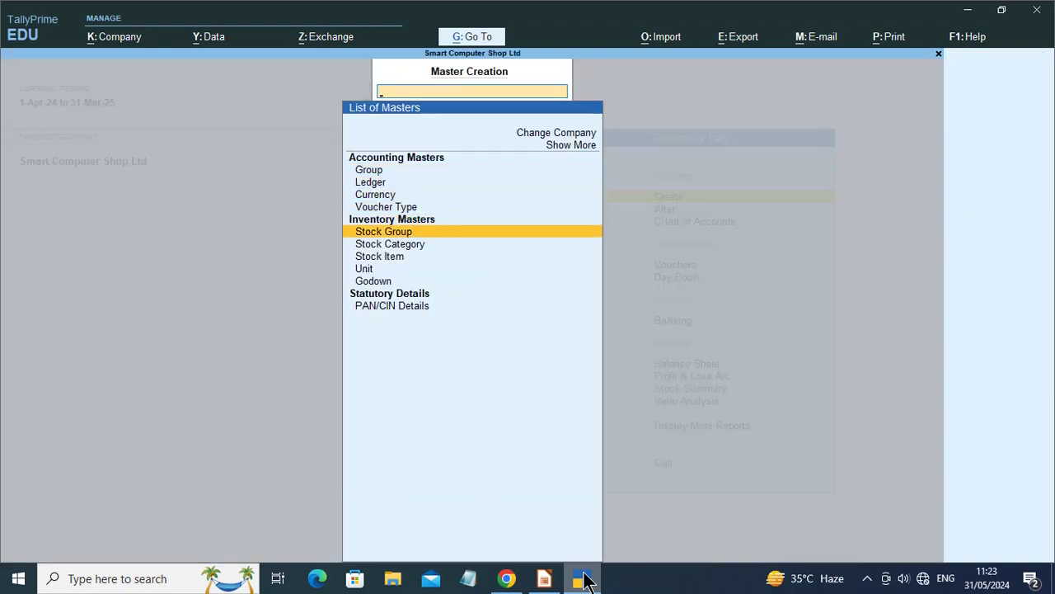
key(Return)
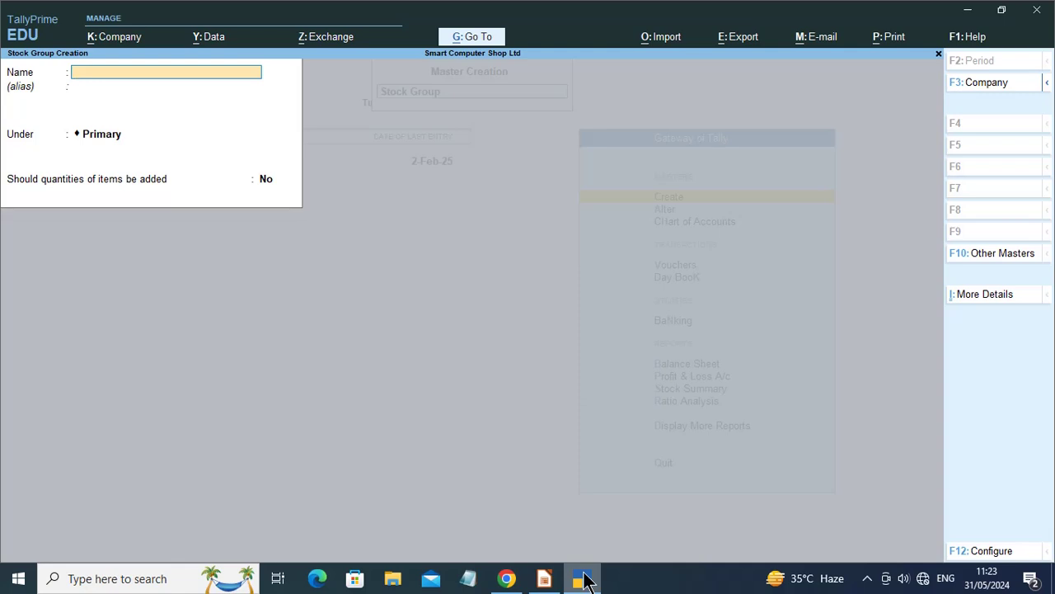
Create the stock group Samsung under Mobile, with item quantities added set to Yes, and save it.
text(Samsung)
key(Return)
key(Return)
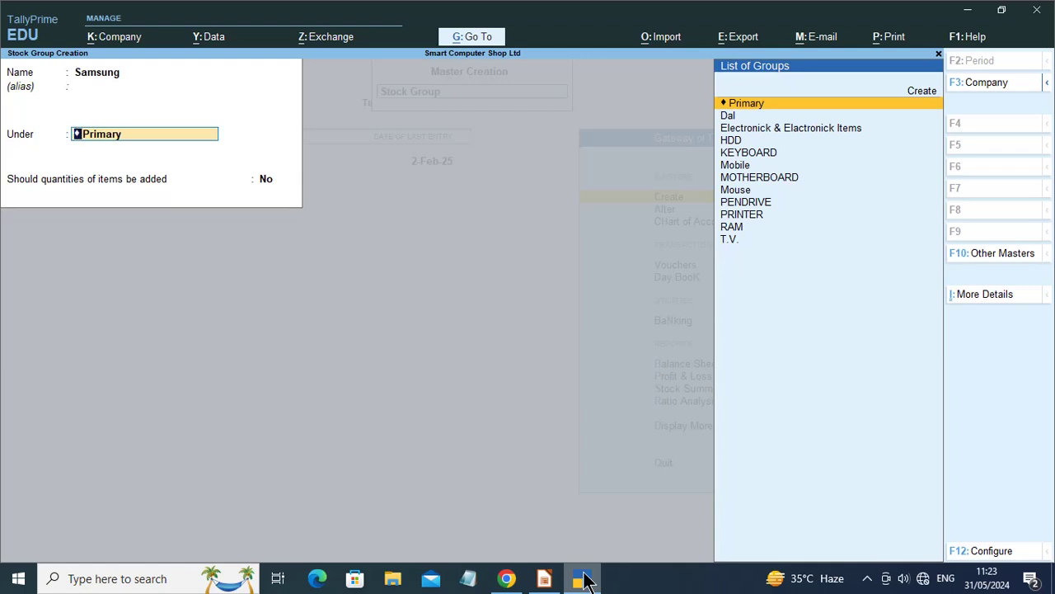
text(M)
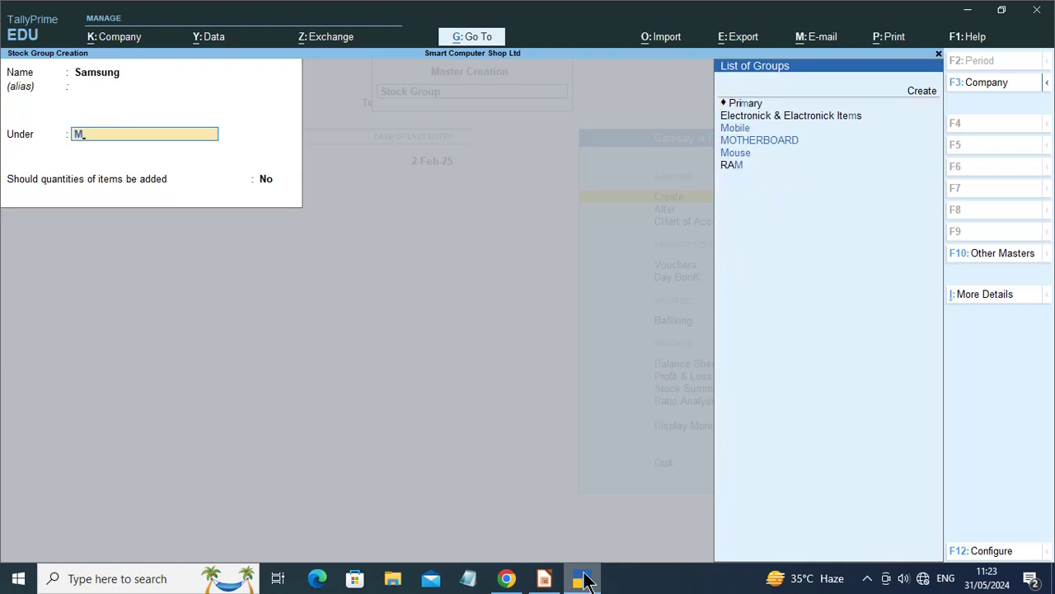
key(Down)
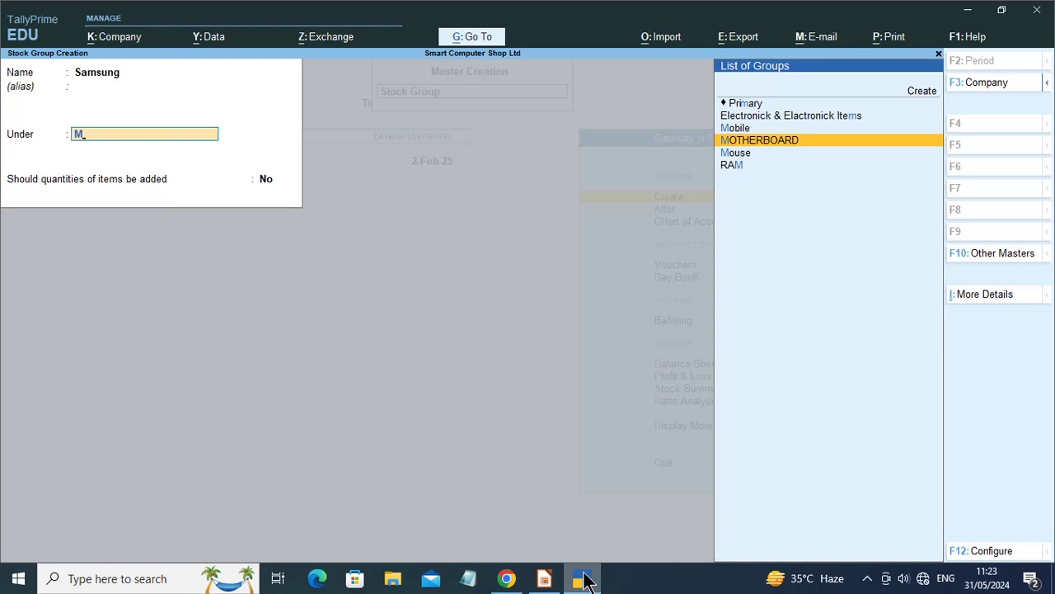
key(Up)
key(Return)
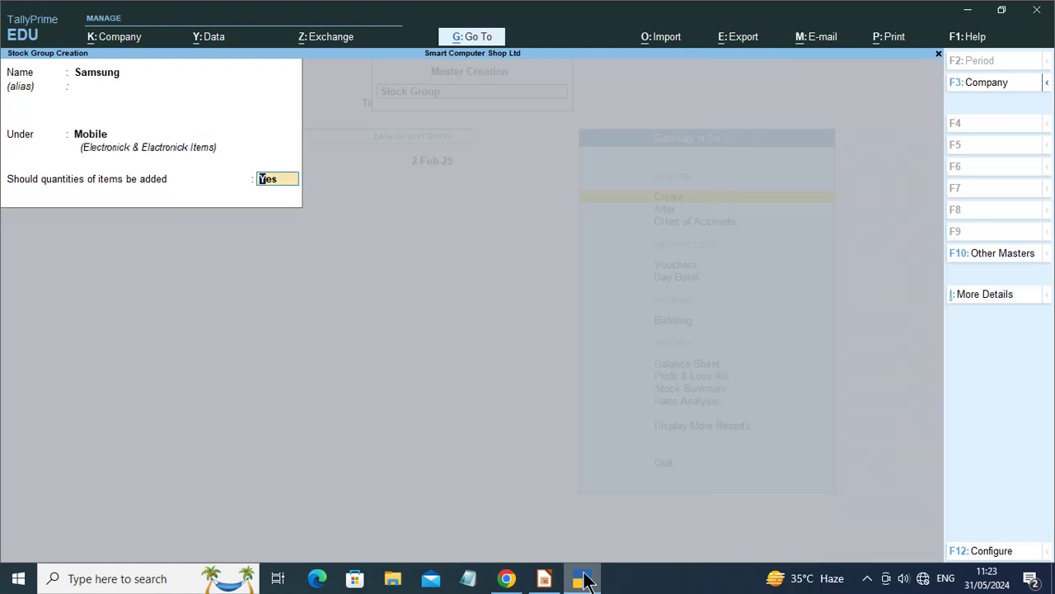
key(Return)
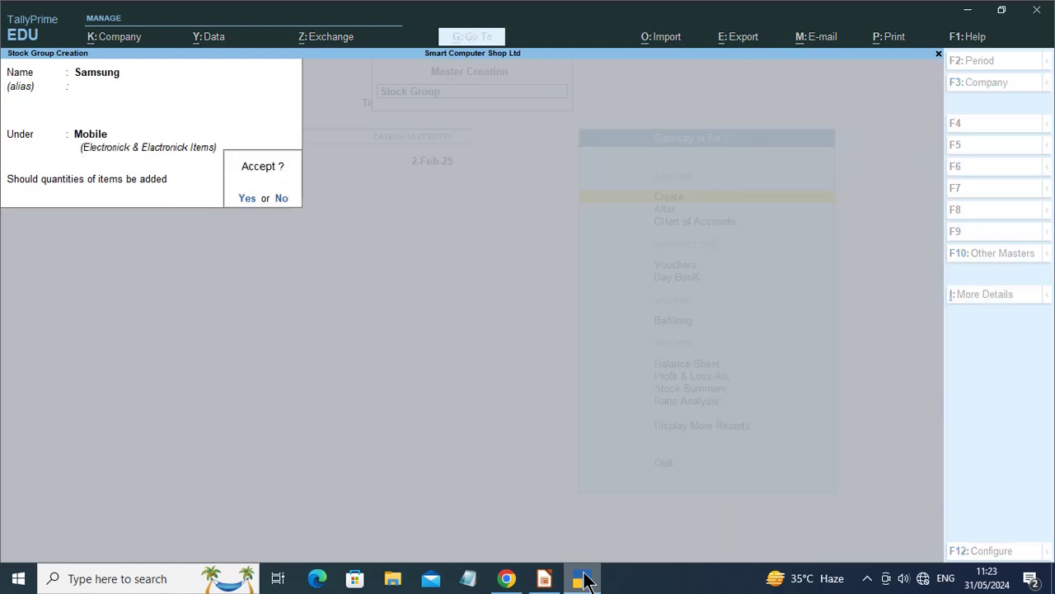
key(Return)
Create the stock group Micromax under Mobile and save it with the inherited quantity setting.
text(Mi)
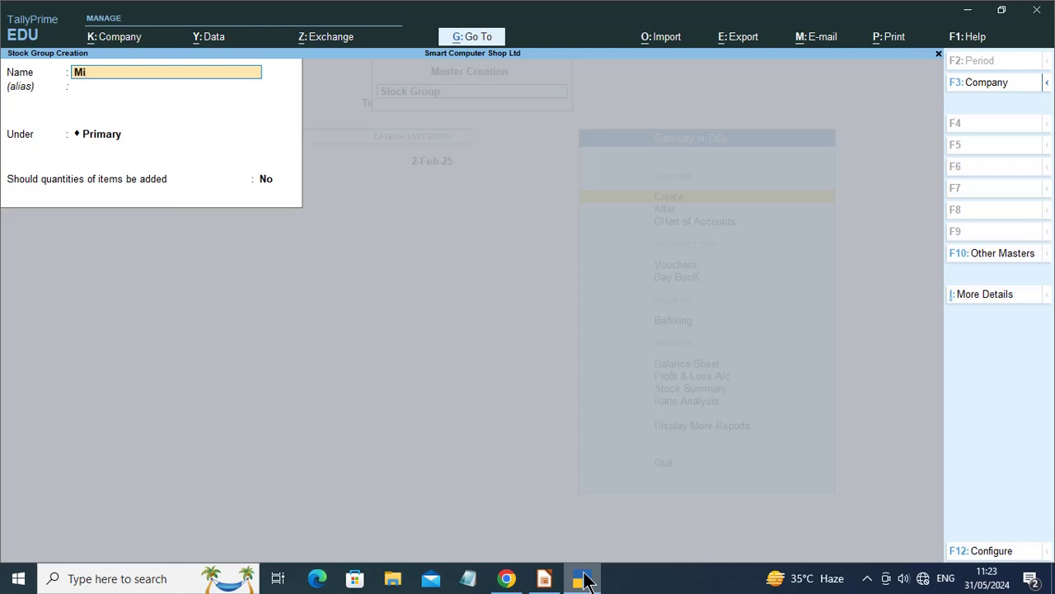
text(cromax)
key(Return)
key(Return)
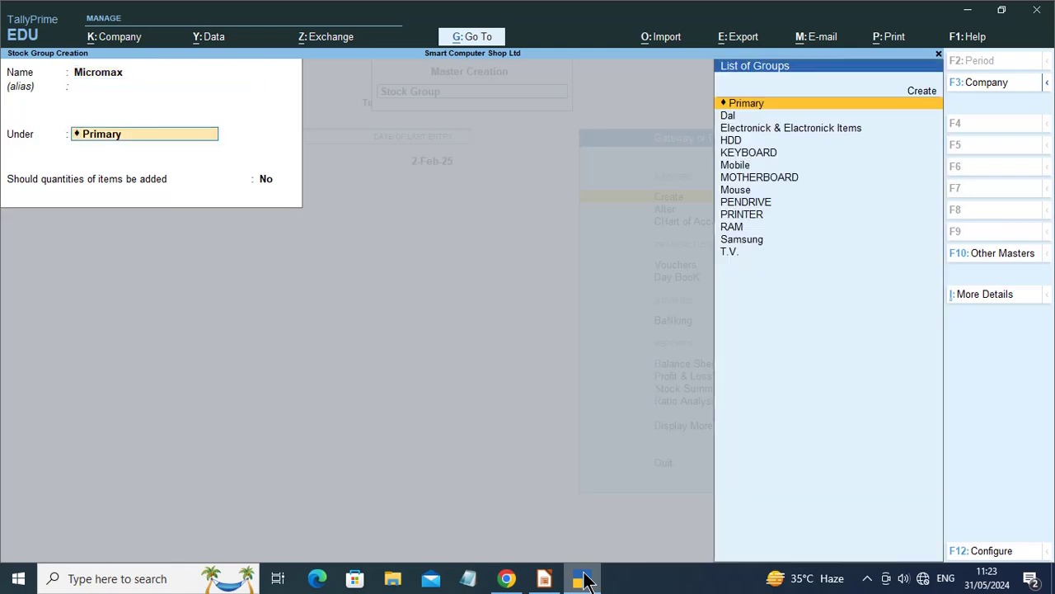
text(M)
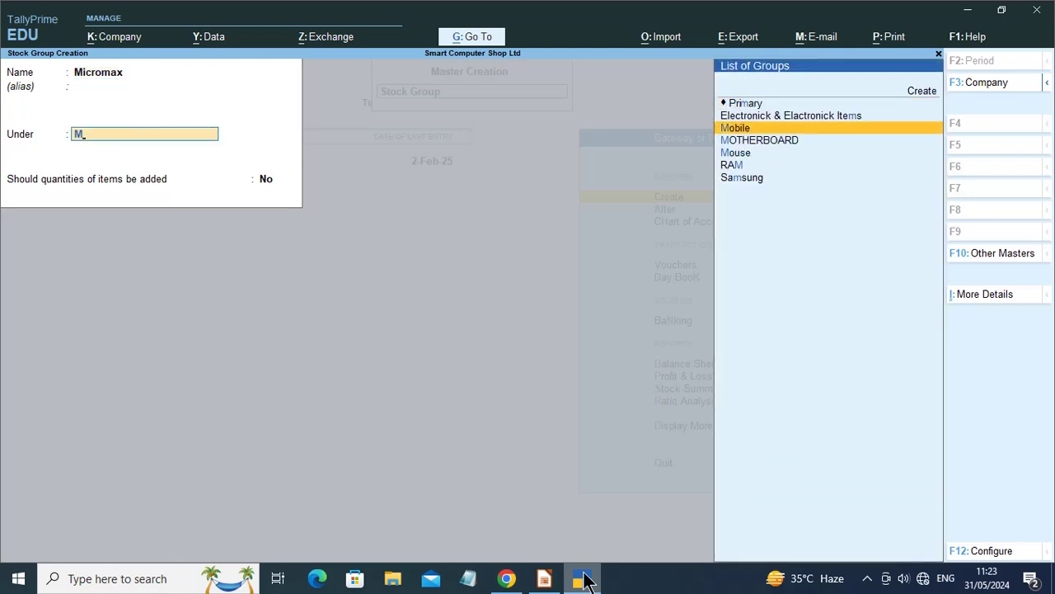
key(Return)
key(Return)
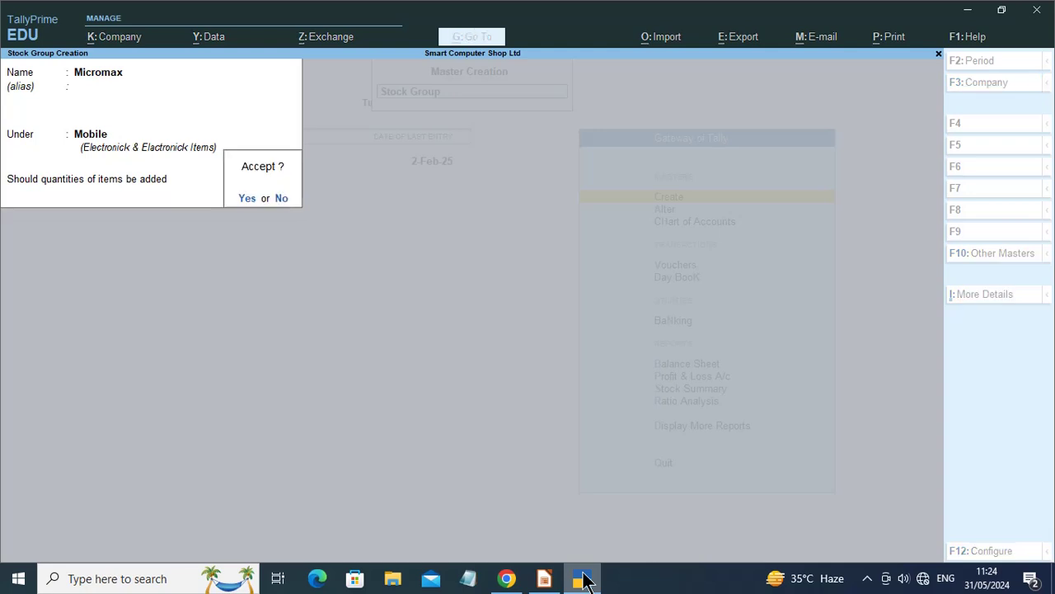
key(Return)
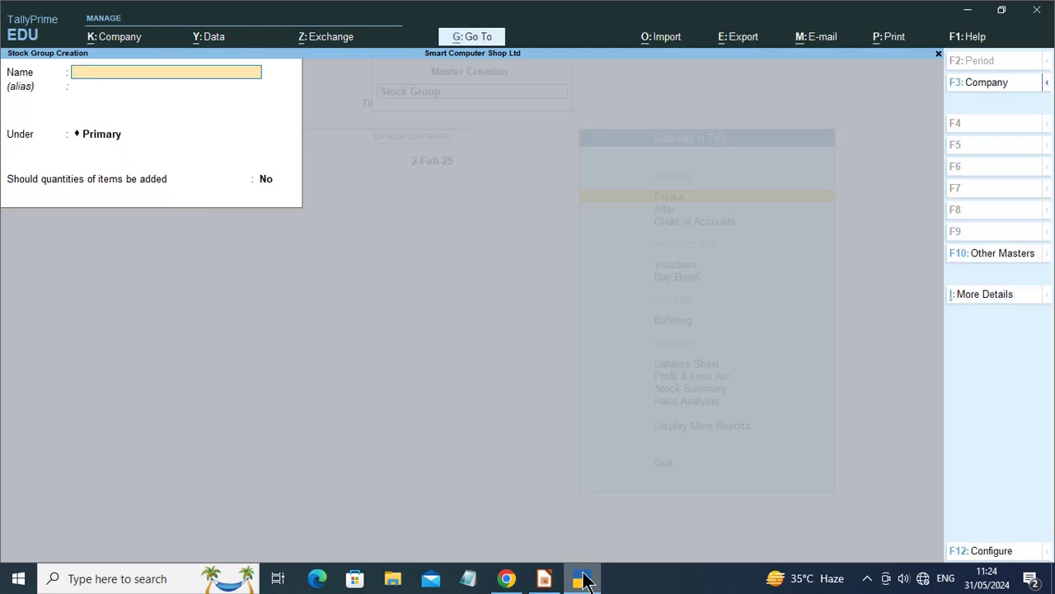
Create the stock group Sony Tv under T.V., with item quantities added set to Yes, and save it.
text(Sony tv)
key(Return)
key(Return)
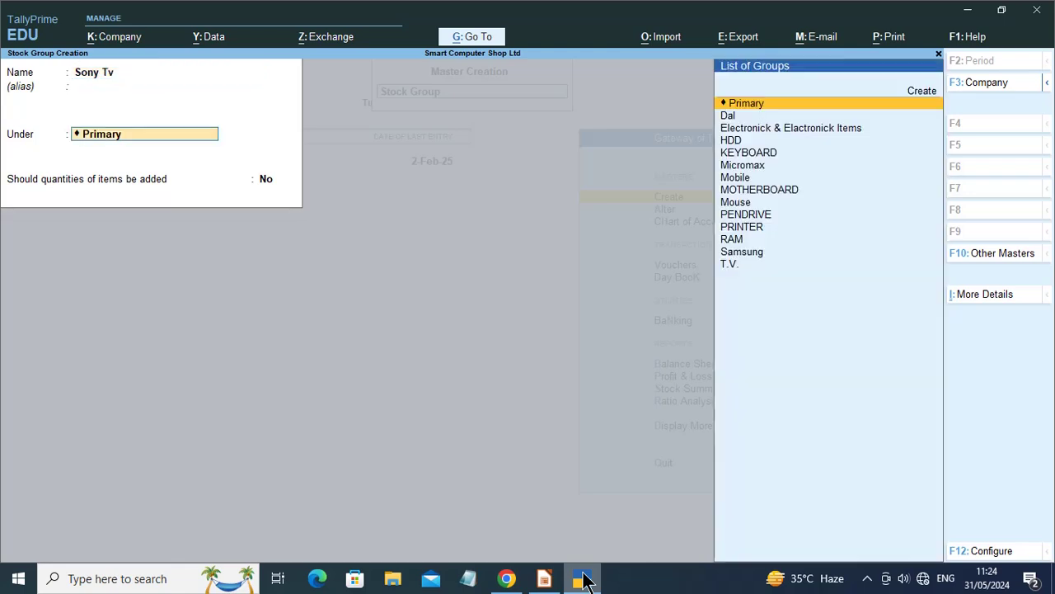
key(Down)
key(Down)
key(Down)
key(Down)
key(Down)
key(Down)
key(Down)
key(Down)
key(Down)
key(Down)
key(Down)
key(Down)
key(Down)
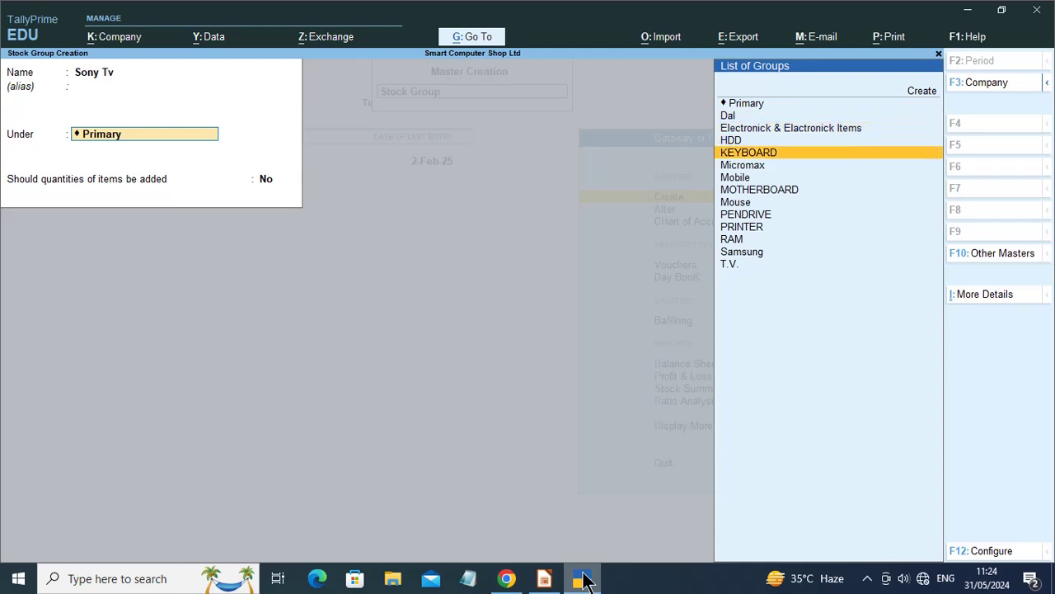
key(Return)
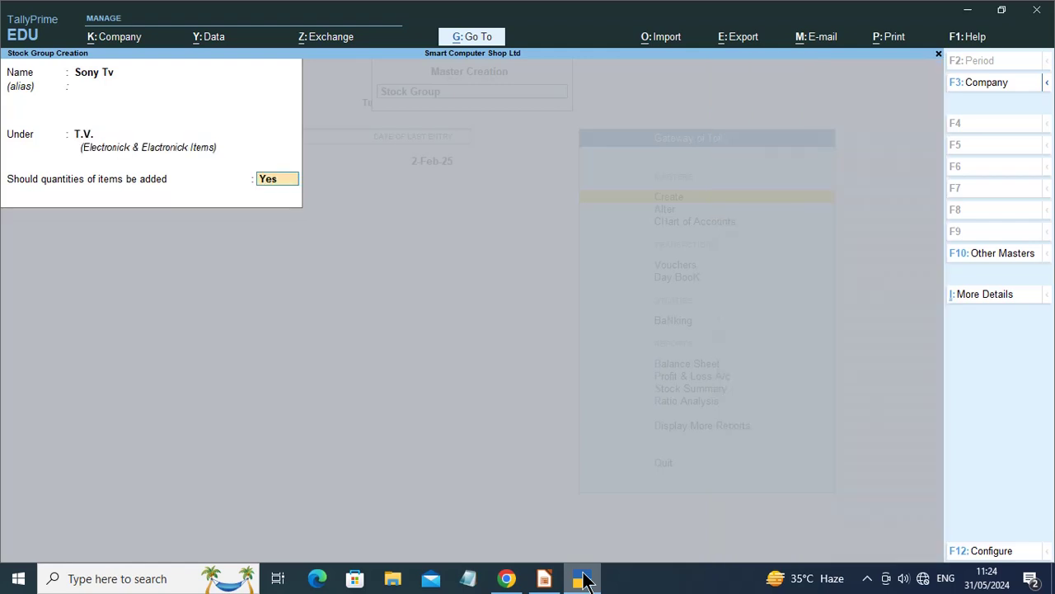
key(Return)
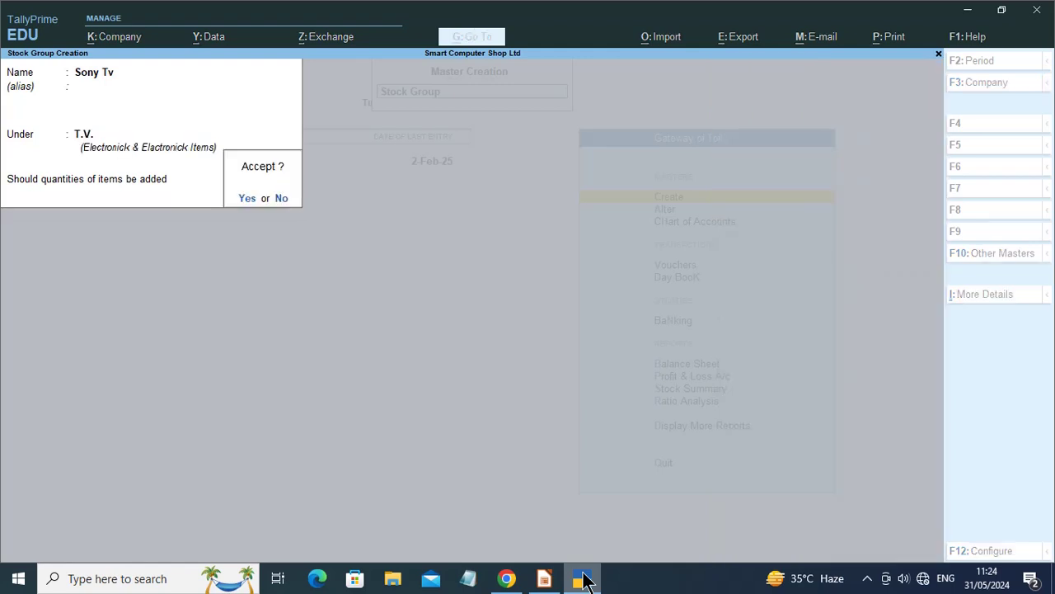
key(Return)
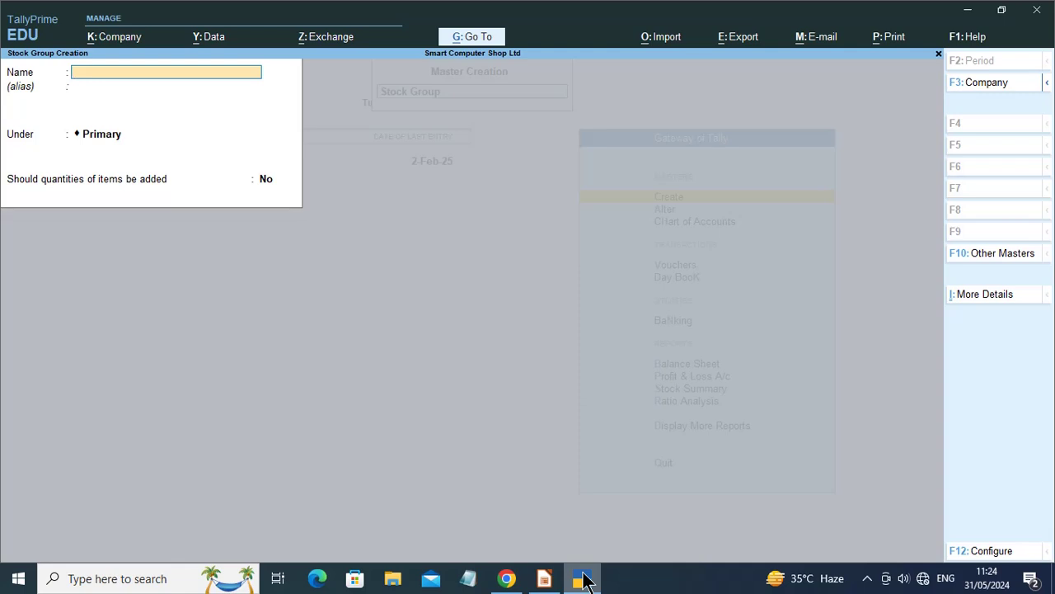
Create the stock group Onida Tv under T.V., with item quantities added set to Yes, and save it.
text(Onida tv)
key(Return)
key(Return)
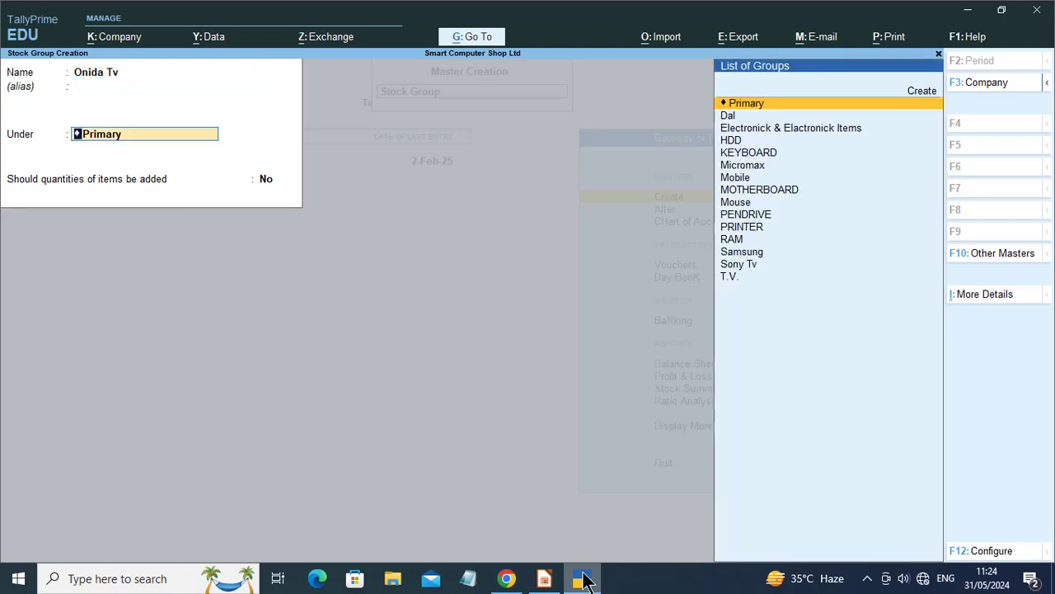
key(Down)
key(Down)
key(Down)
key(Down)
key(Down)
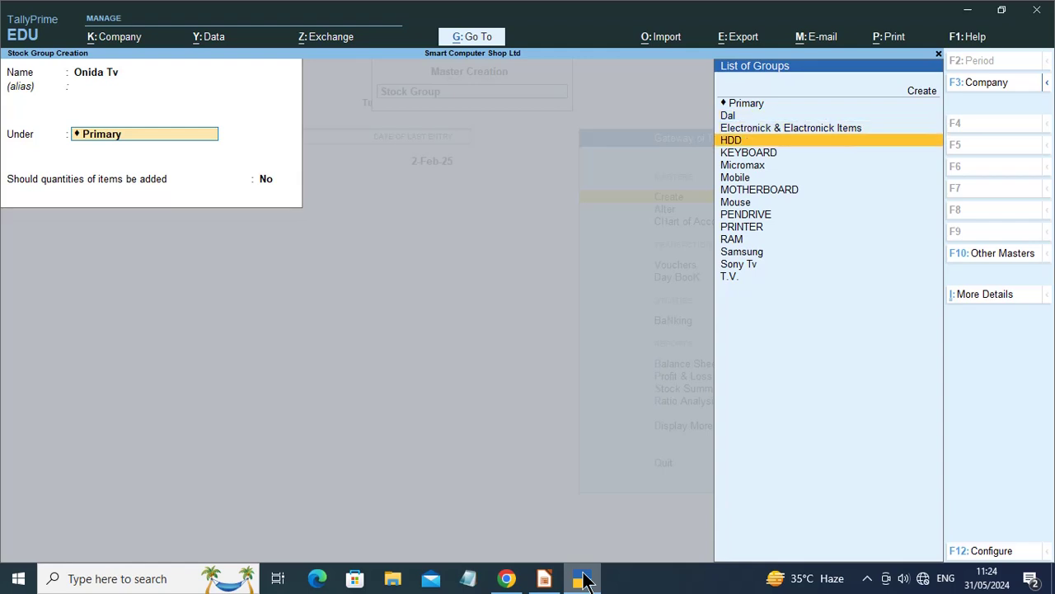
key(End)
key(Return)
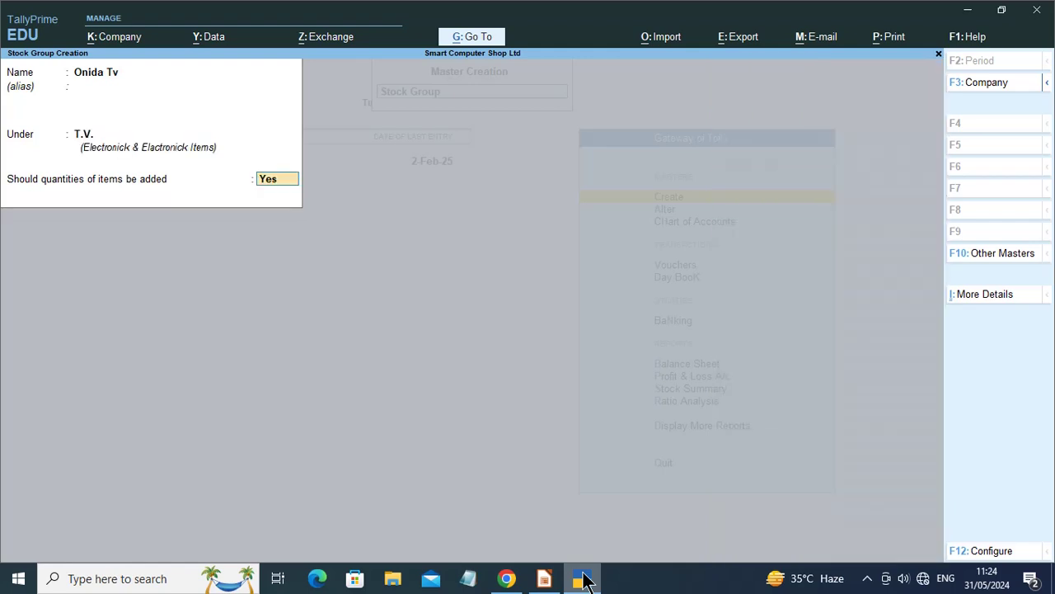
key(Return)
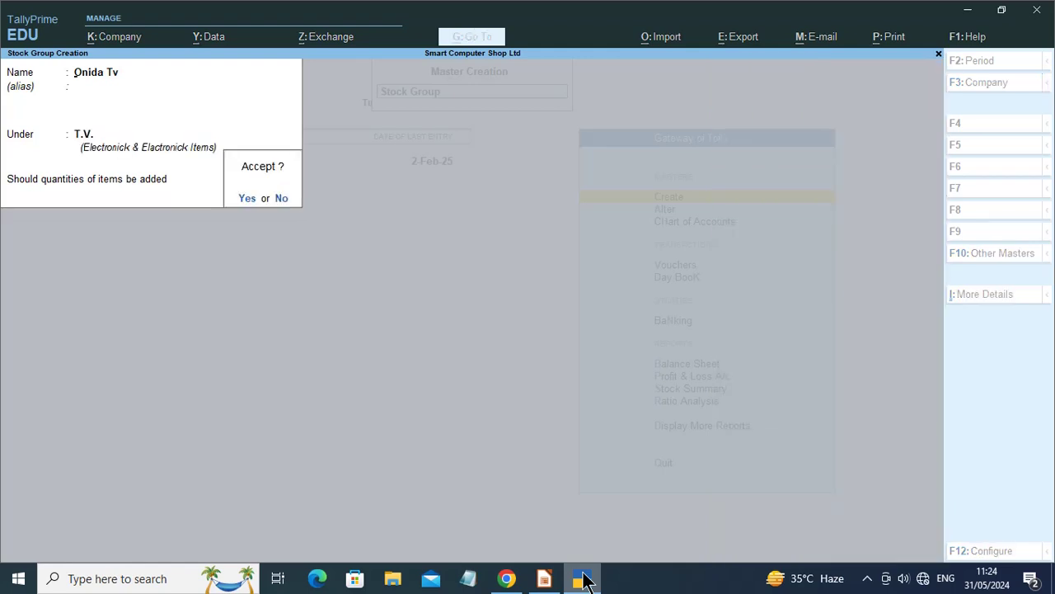
key(Return)
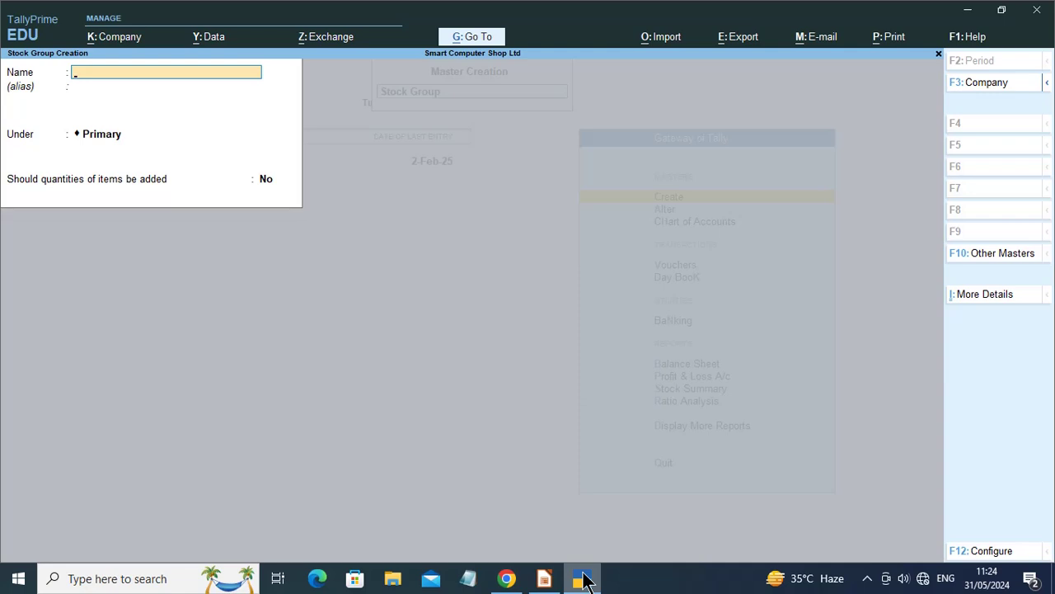
Create the stock group Hp under PRINTER and save it with the inherited quantity setting.
text(Hp)
key(Return)
key(Return)
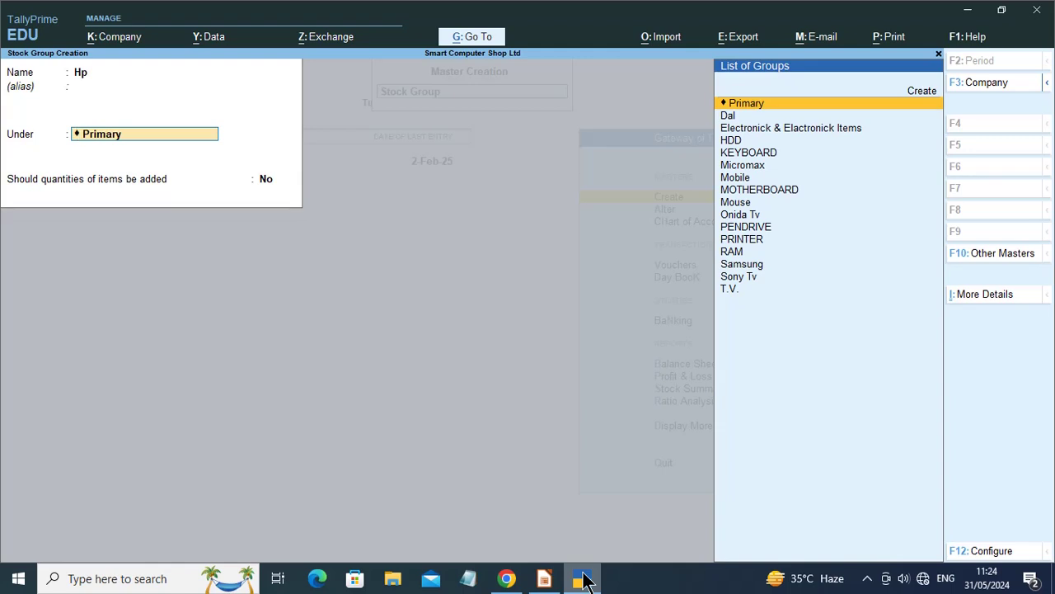
text(P)
key(Down)
key(Down)
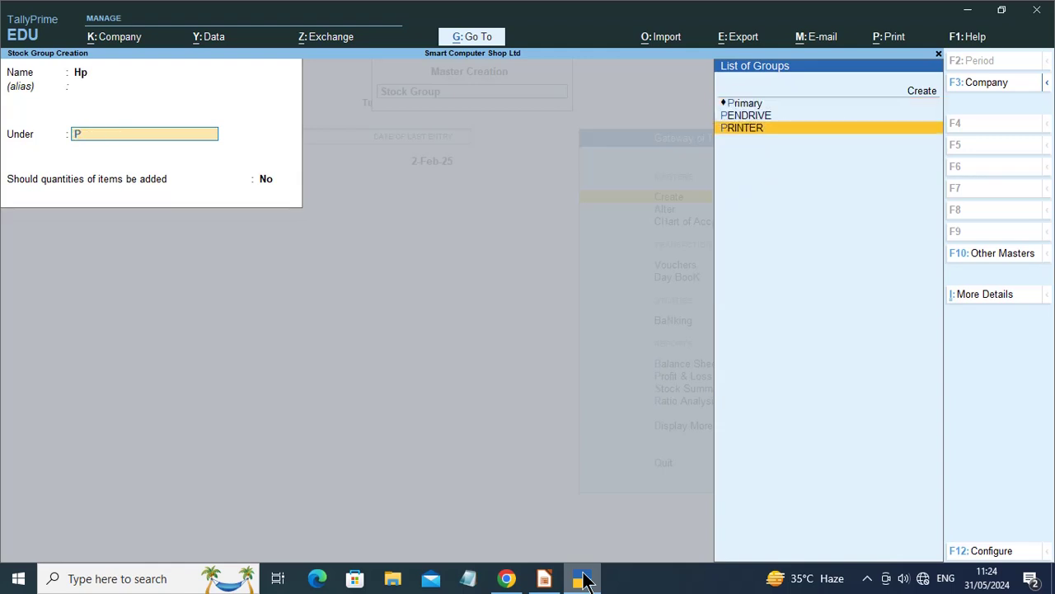
key(Return)
key(Return)
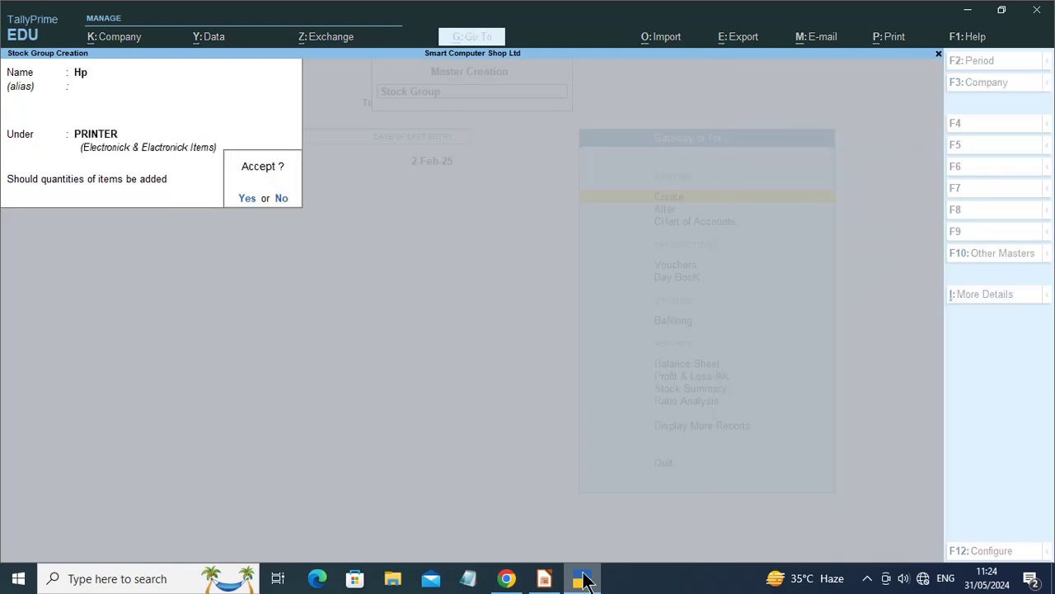
key(Return)
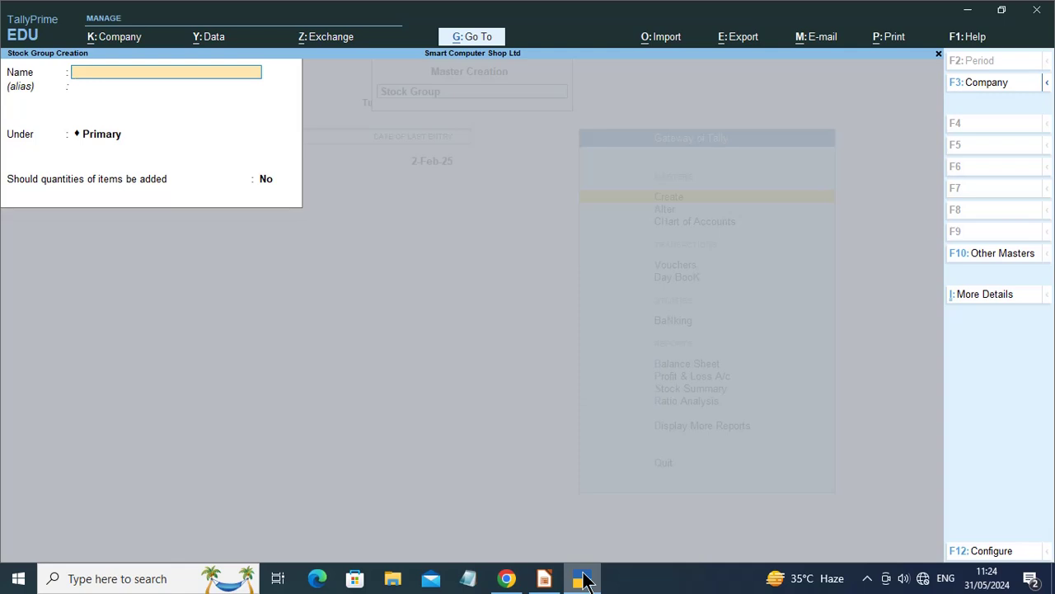
Create the stock group Canon under PRINTER with item quantities added set to Yes, save it, and leave stock group creation.
text(Canon)
key(Return)
key(Return)
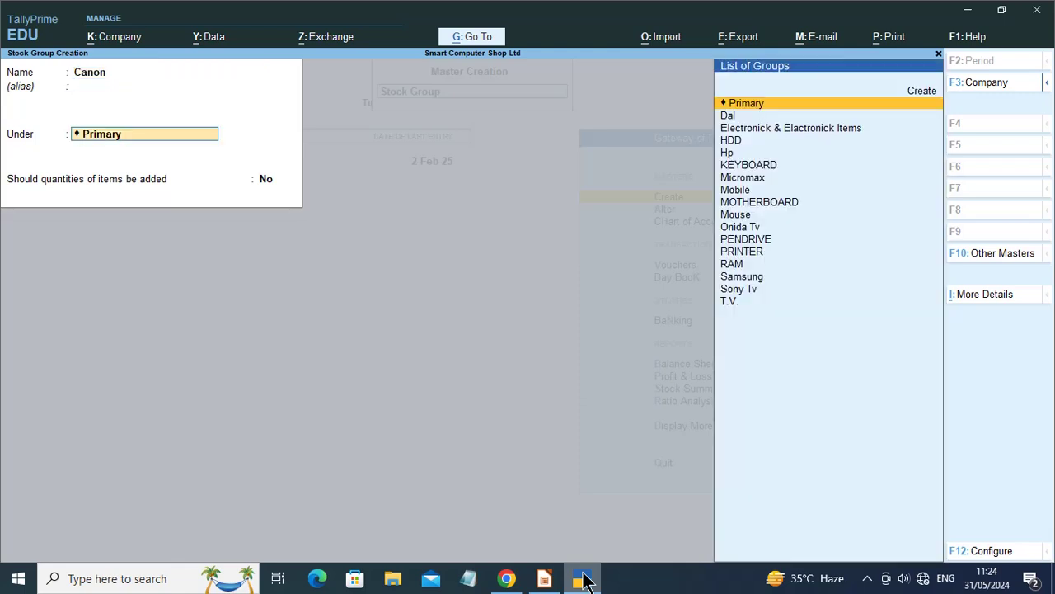
text(P)
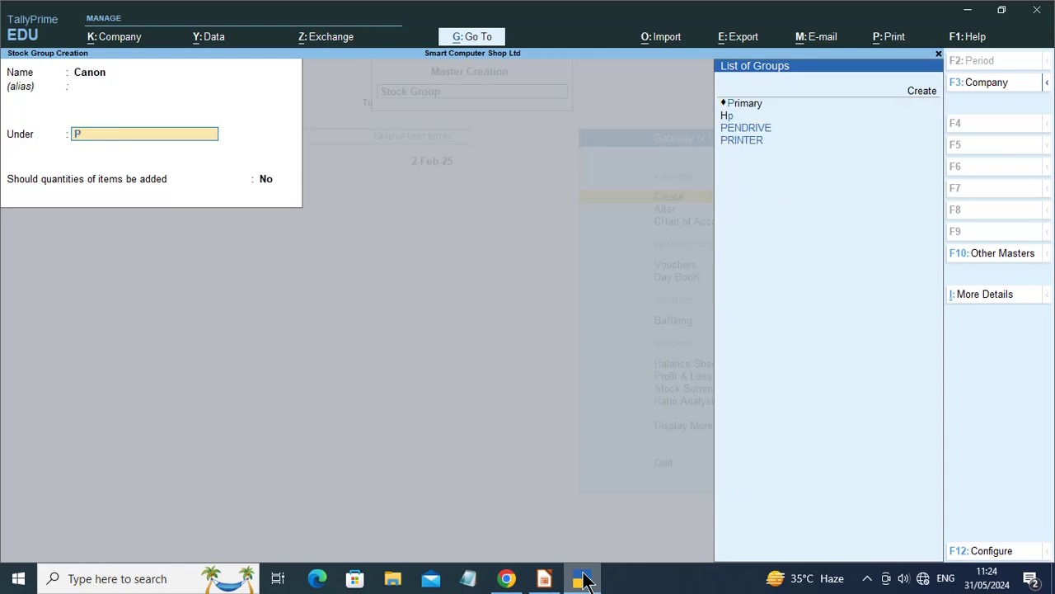
key(Down)
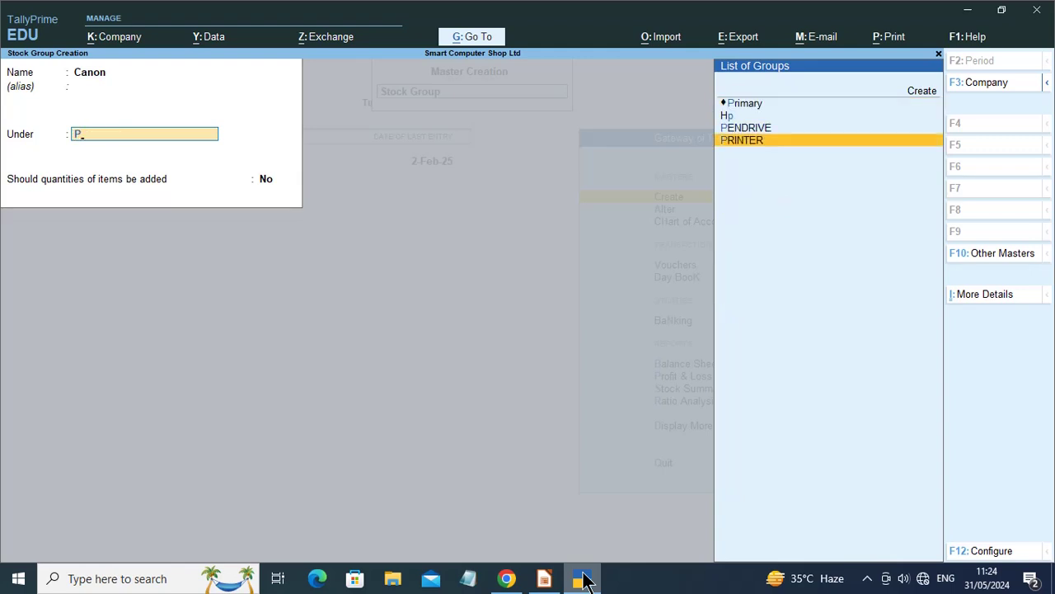
key(Return)
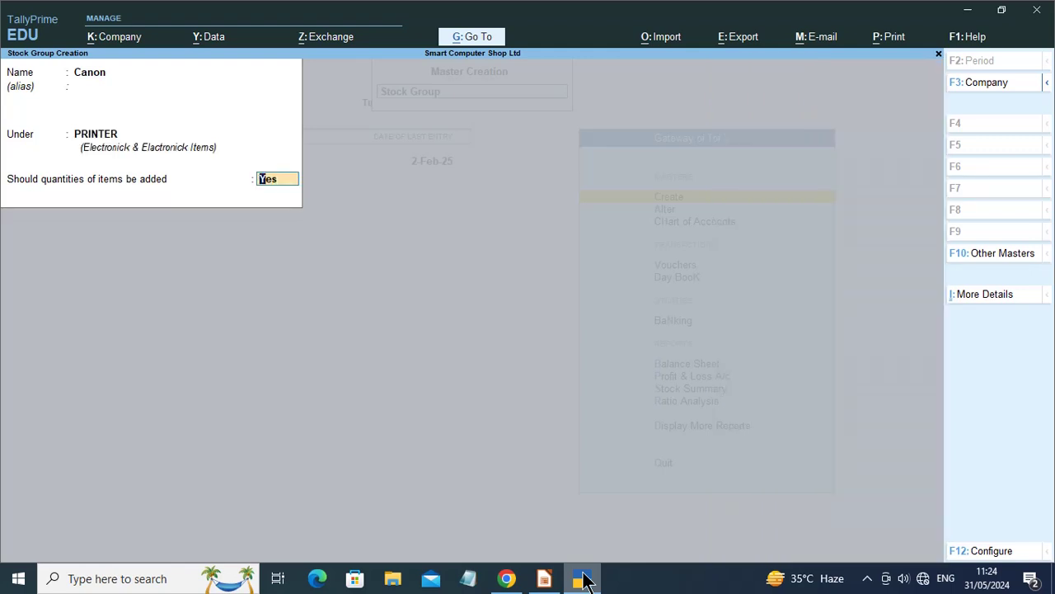
key(Return)
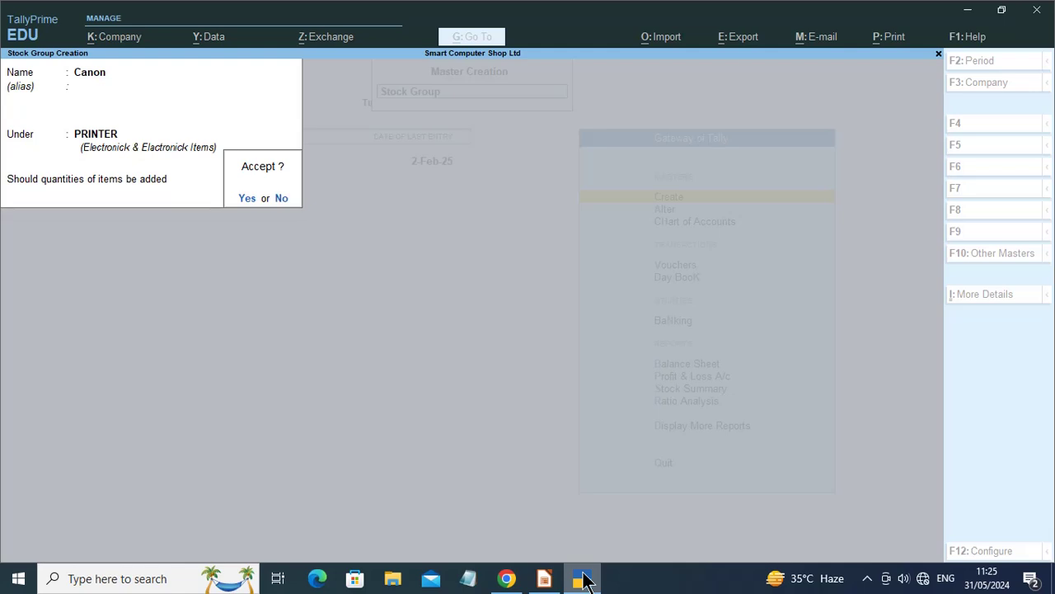
key(Return)
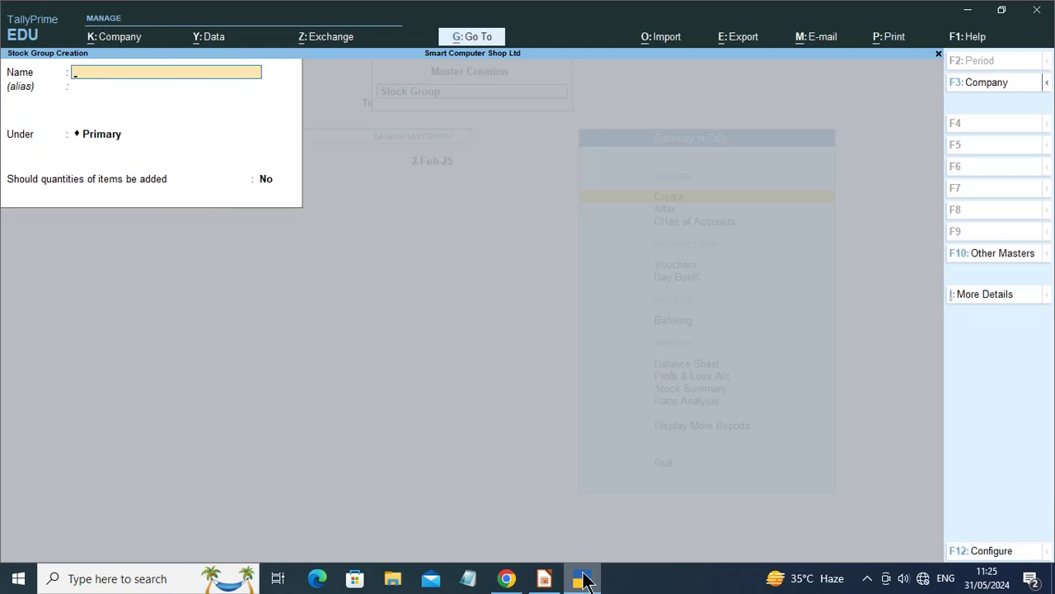
key(Escape)
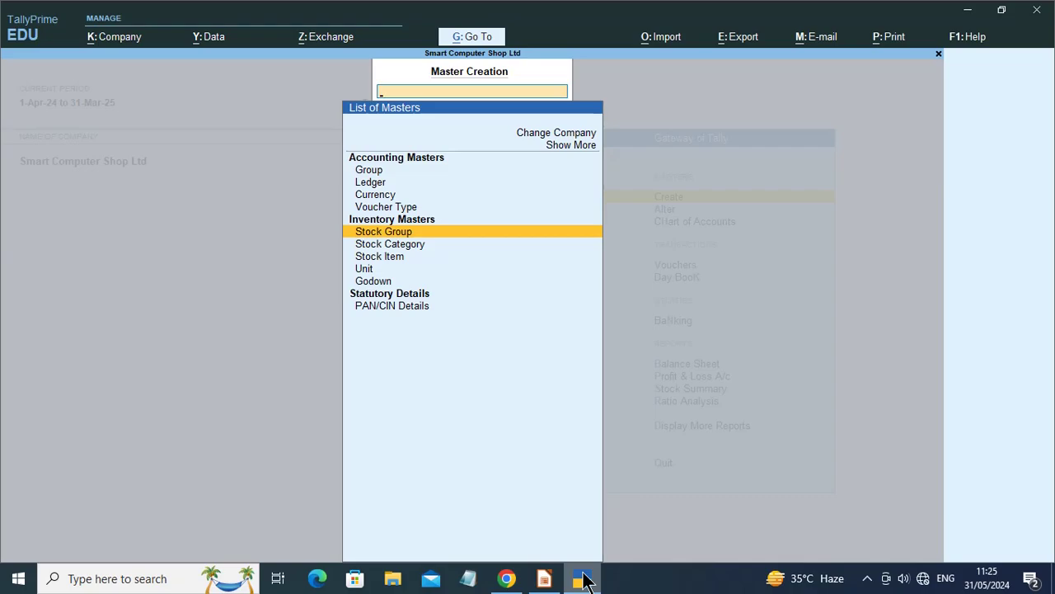
Switch to LibreOffice Impress and look for the slide following the brand subgroup instructions.
click(544, 578)
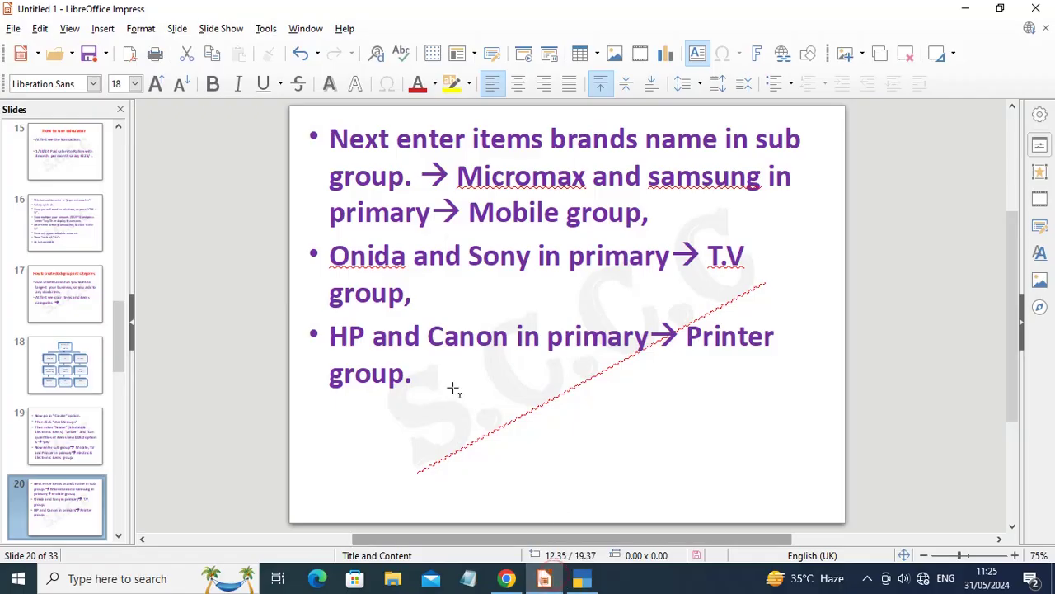
click(119, 535)
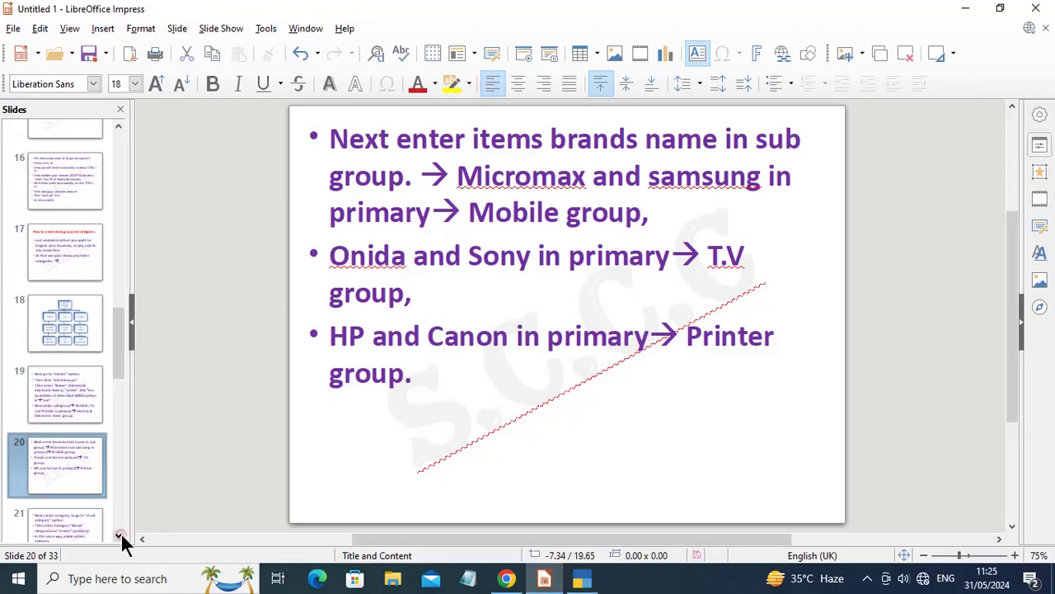